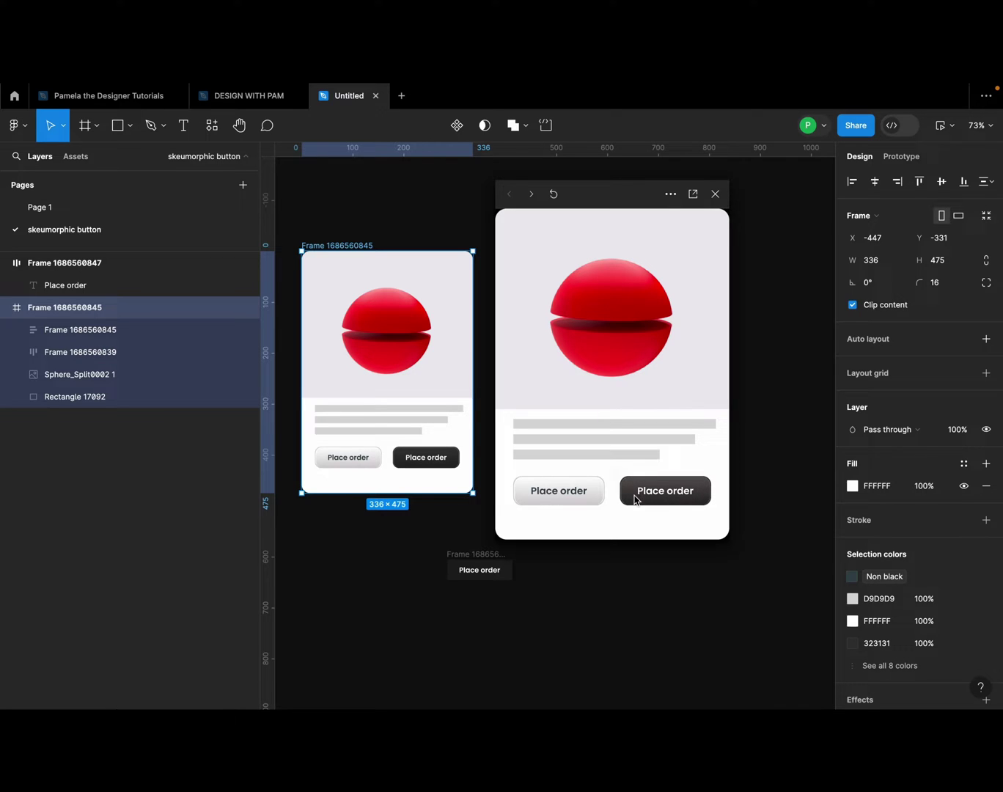
# Step: Move the standalone Place order button into the product card over the sphere image
pyautogui.click(481, 559)
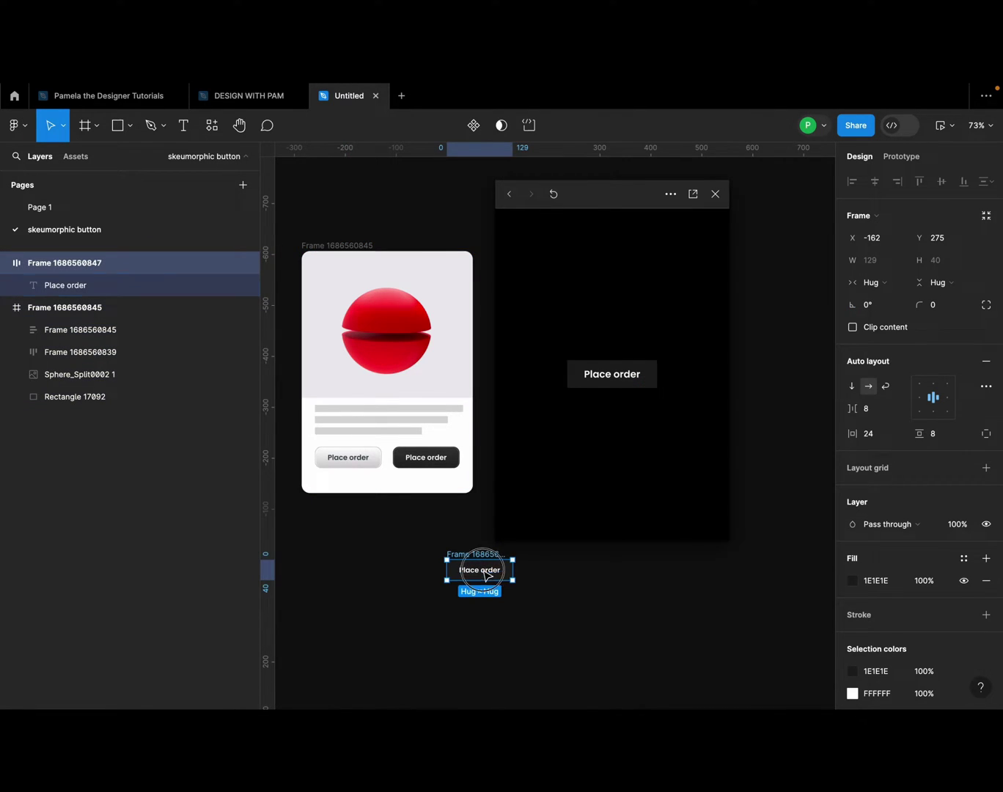
pyautogui.moveTo(483, 570); pyautogui.dragTo(433, 385)
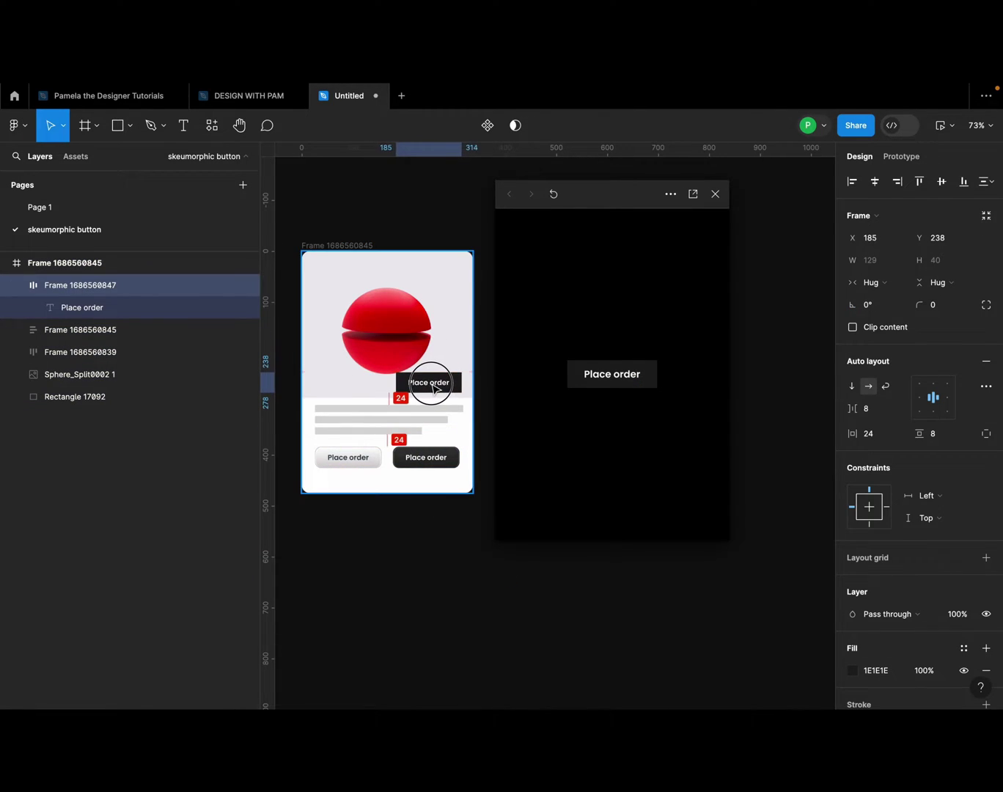
pyautogui.click(360, 245)
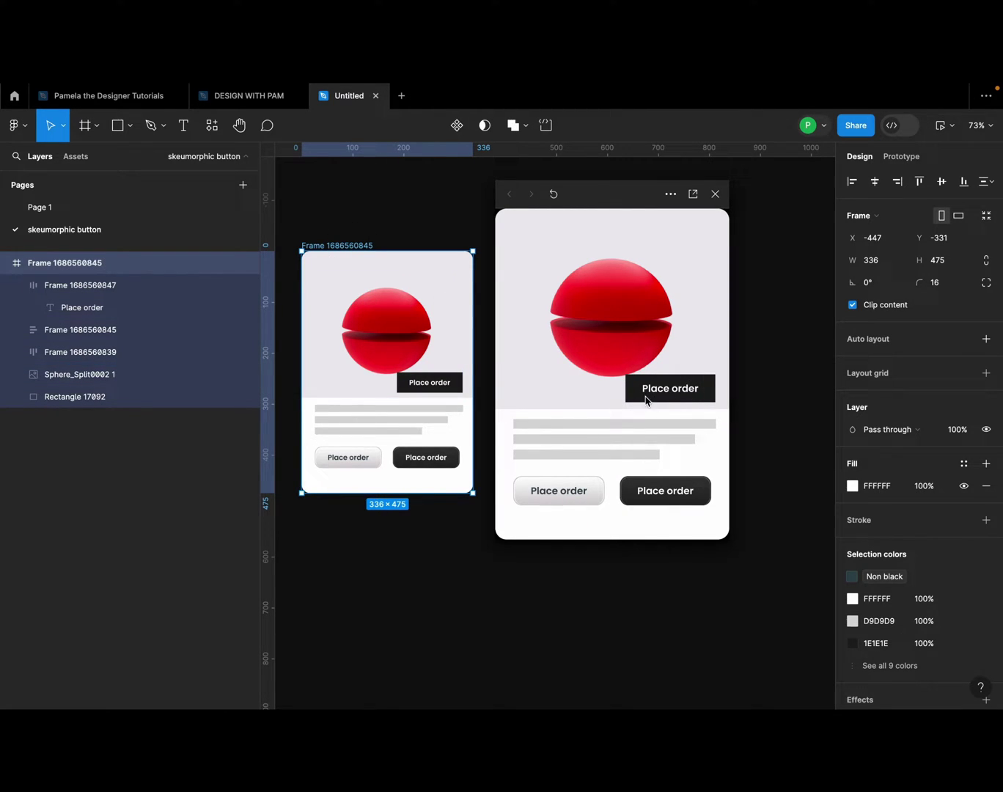
# Step: Move the Place order button back out of the card onto the canvas below it
pyautogui.click(426, 382)
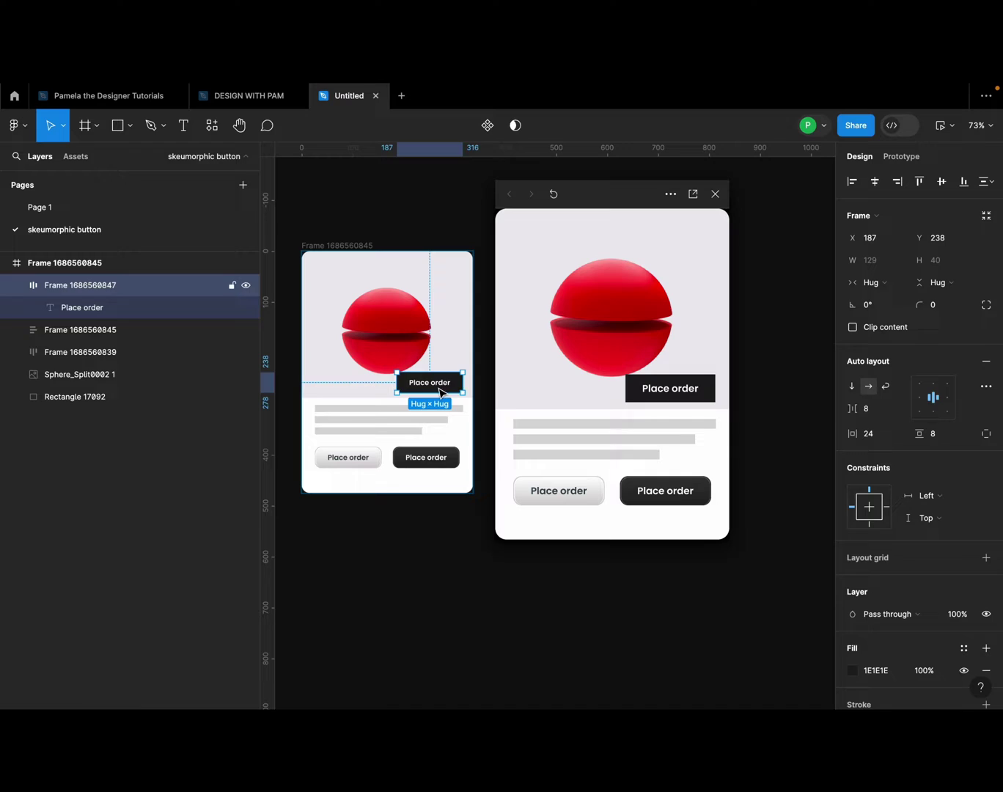
pyautogui.moveTo(439, 390); pyautogui.dragTo(343, 563)
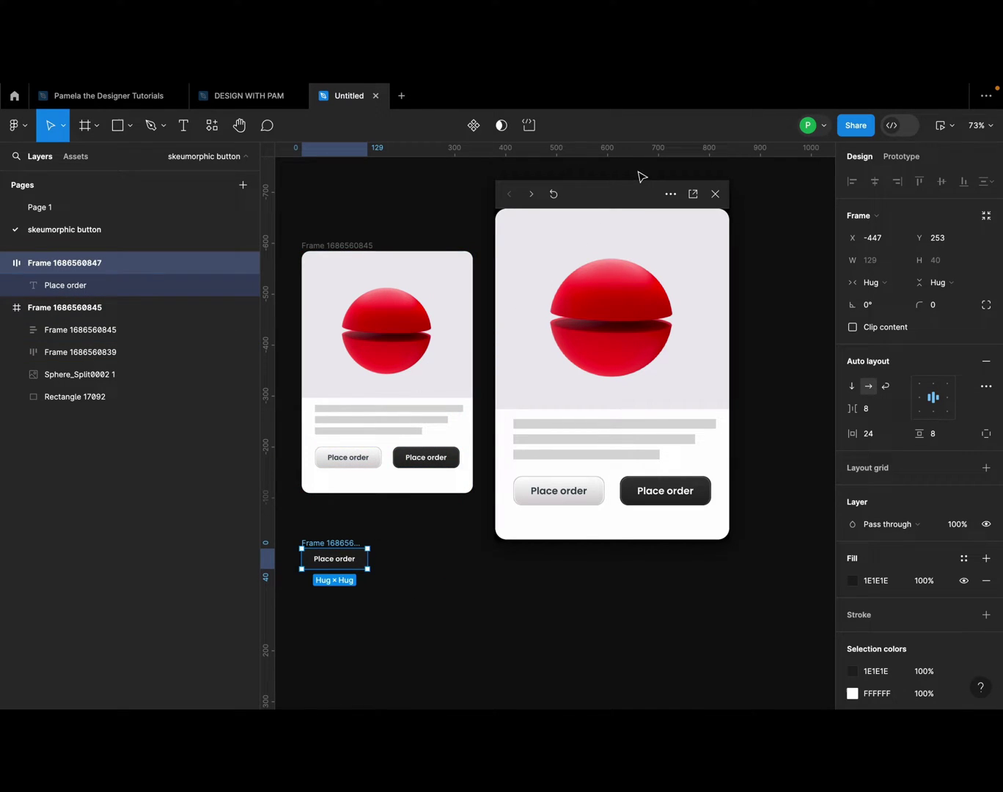
pyautogui.moveTo(627, 198); pyautogui.dragTo(638, 198)
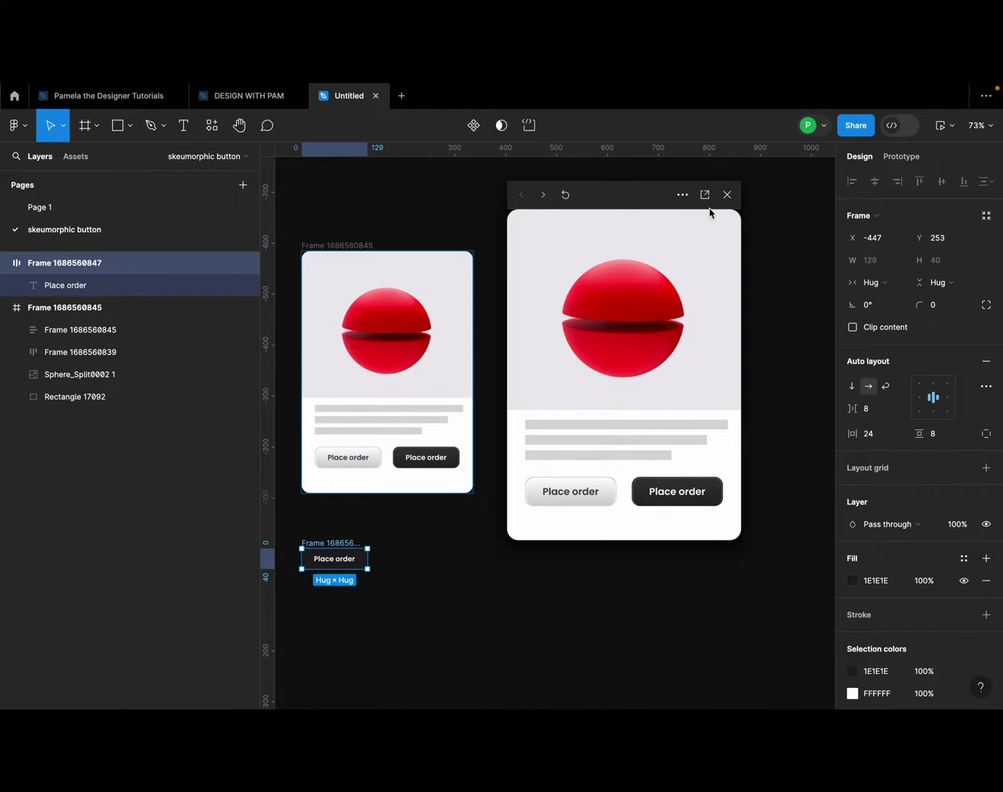
# Step: Close the preview and add a 'Place order' text layer on the empty canvas beside the card
pyautogui.click(728, 195)
pyautogui.keyDown('ctrl'); pyautogui.scroll(3, 660, 323); pyautogui.keyUp('ctrl')
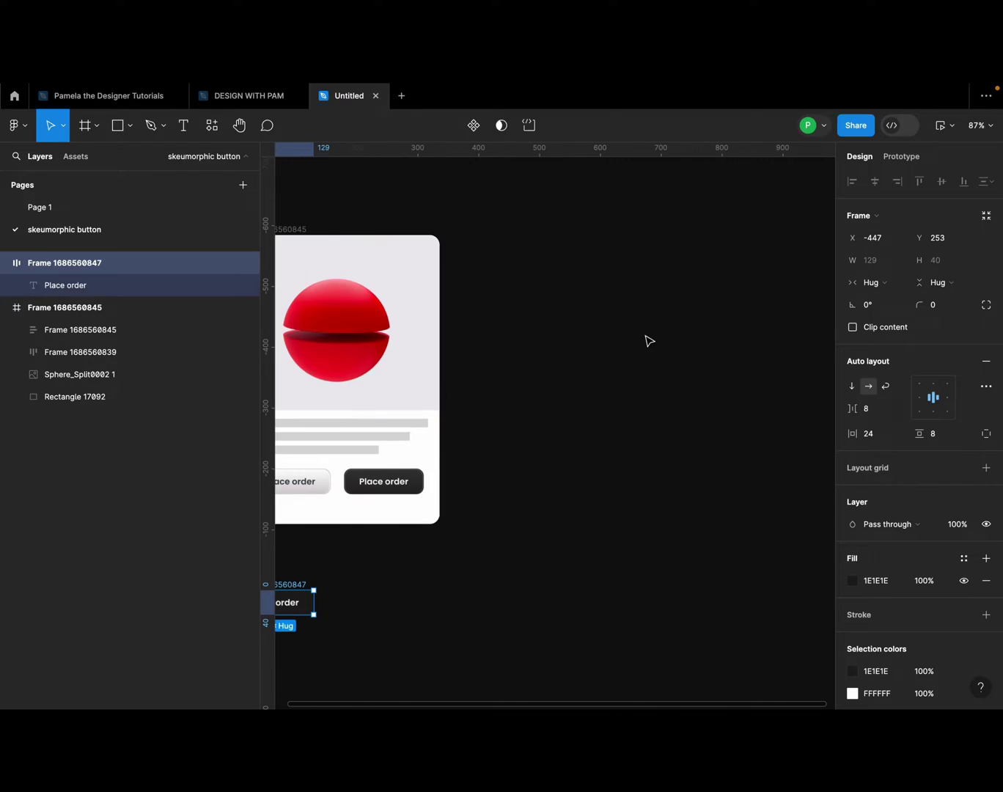
pyautogui.press('t')
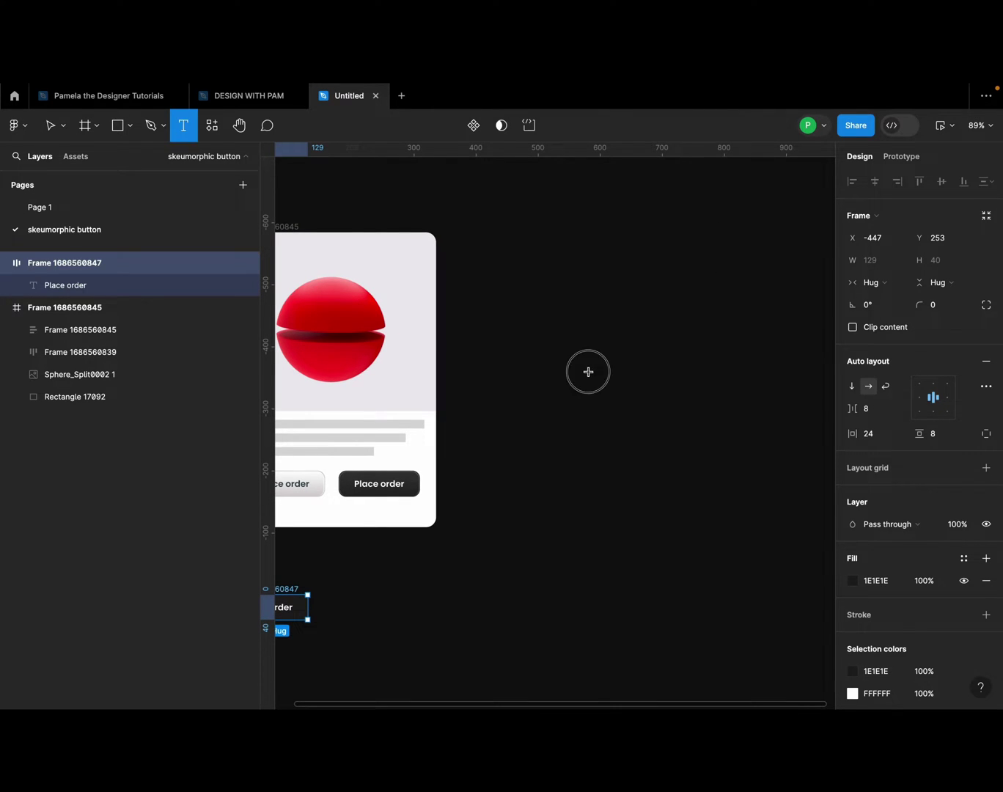
pyautogui.click(587, 369)
pyautogui.write('Pla')
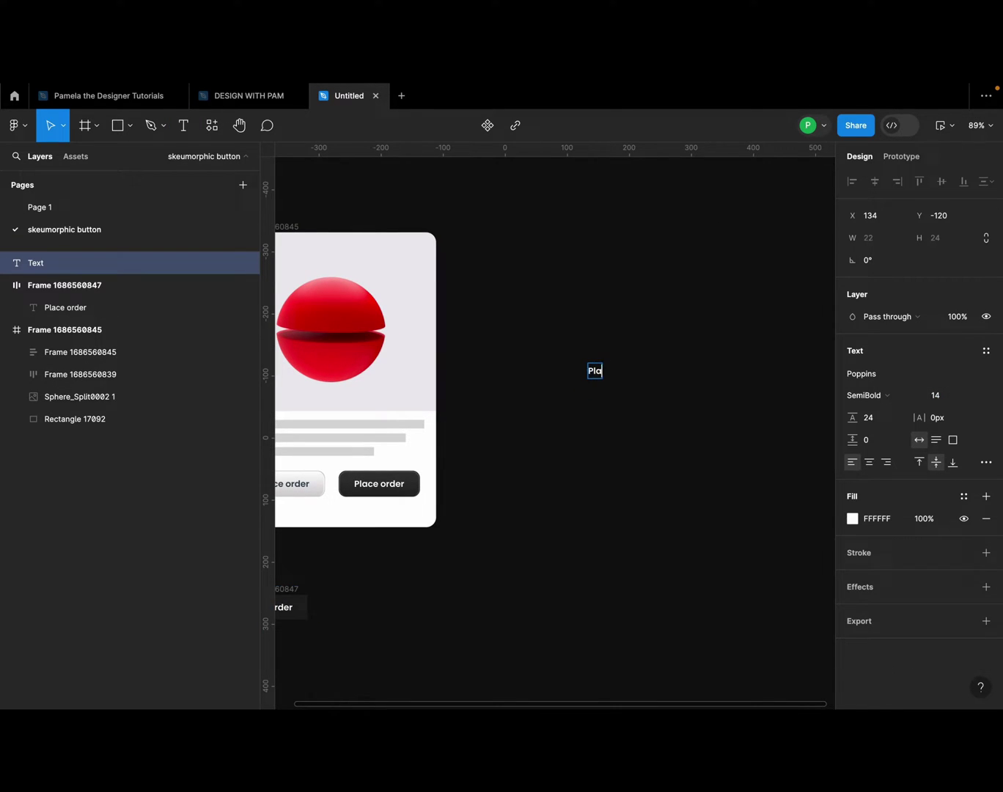
pyautogui.write('ce order')
pyautogui.scroll(5, 672, 349)
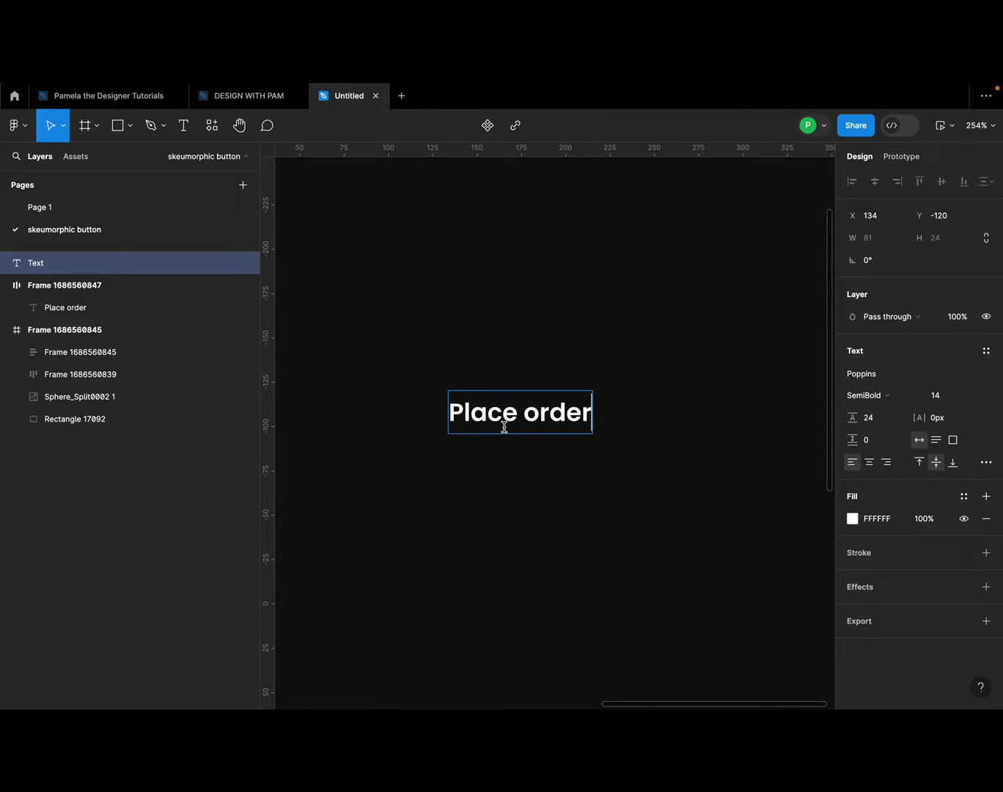
pyautogui.write('A')
pyautogui.press('BackSpace')
pyautogui.click(659, 476)
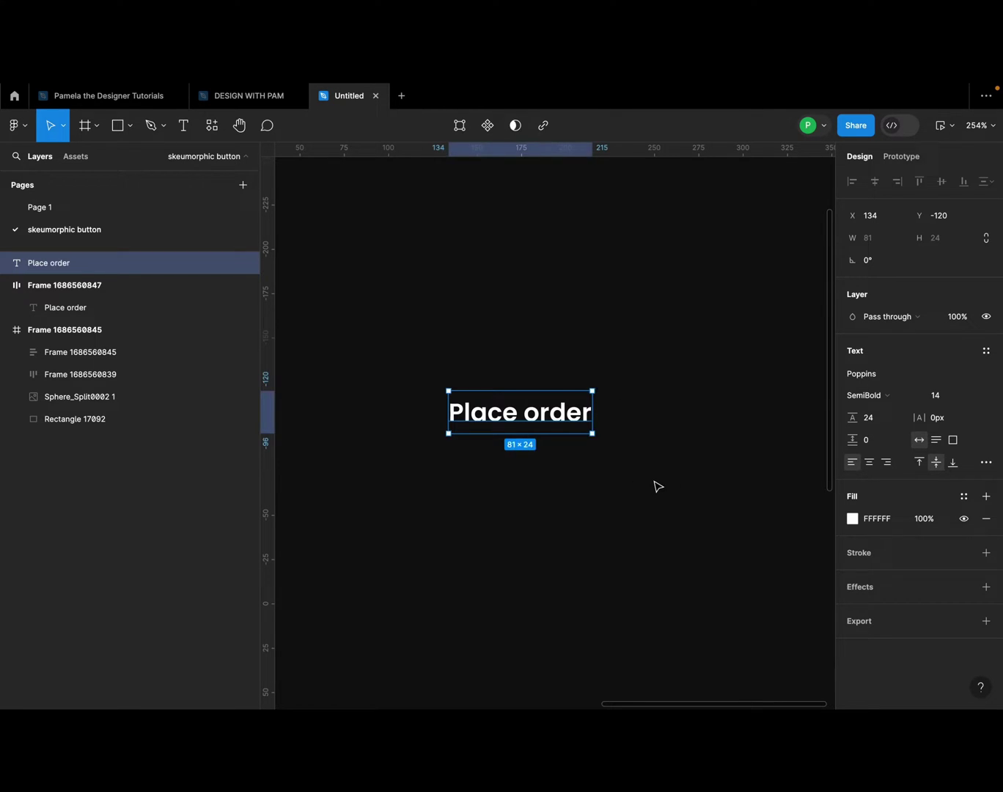
# Step: Wrap the Place order text in an auto-layout frame with Shift+A
pyautogui.click(656, 485)
pyautogui.click(552, 430)
pyautogui.hotkey('shift', 'a')
pyautogui.scroll(3, 526, 405)
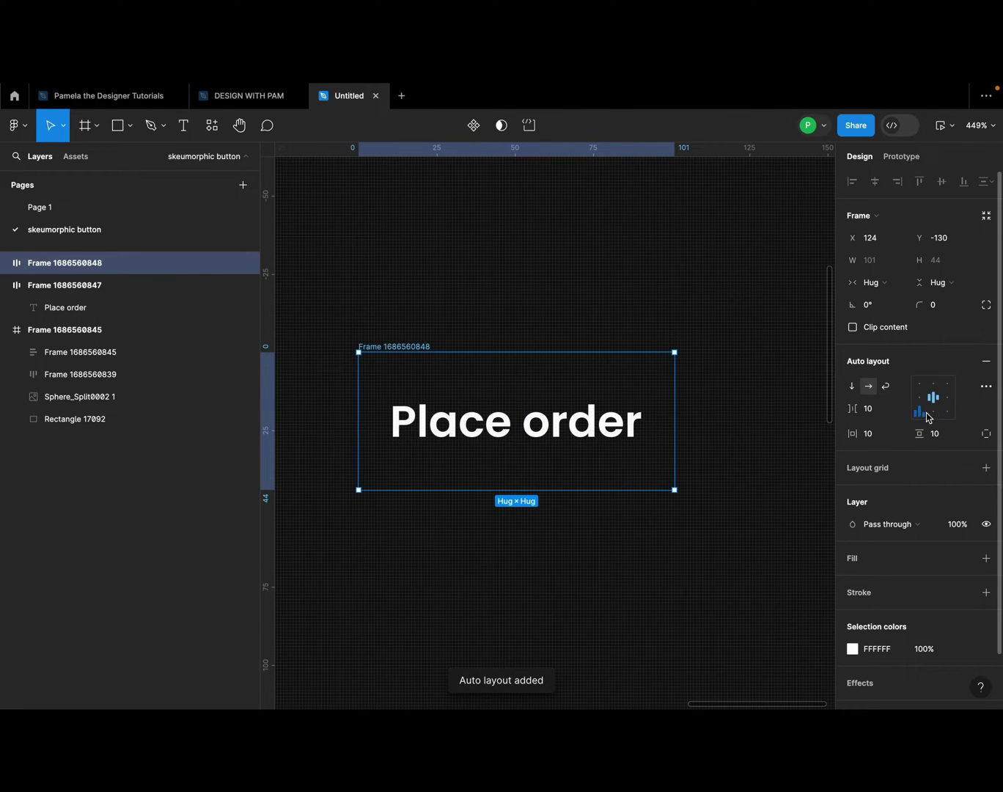
# Step: Set the frame's padding to 24 horizontal and 8 vertical, nudging it up slightly
pyautogui.click(874, 439)
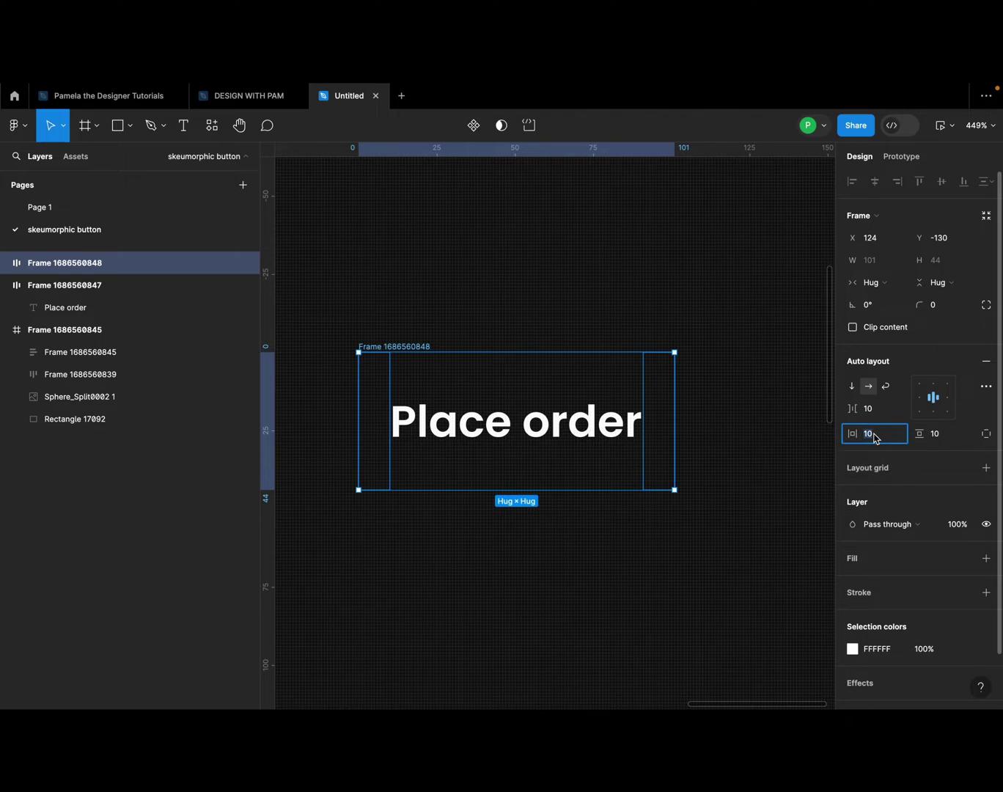
pyautogui.write('24')
pyautogui.click(953, 435)
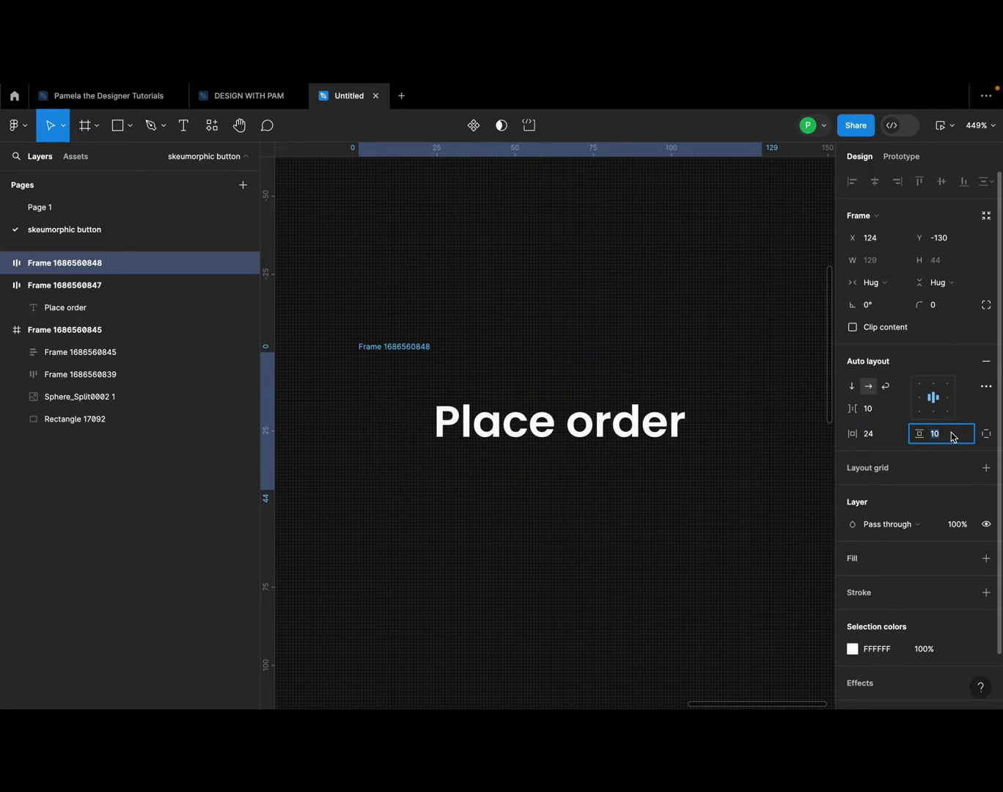
pyautogui.write('8')
pyautogui.press('Return')
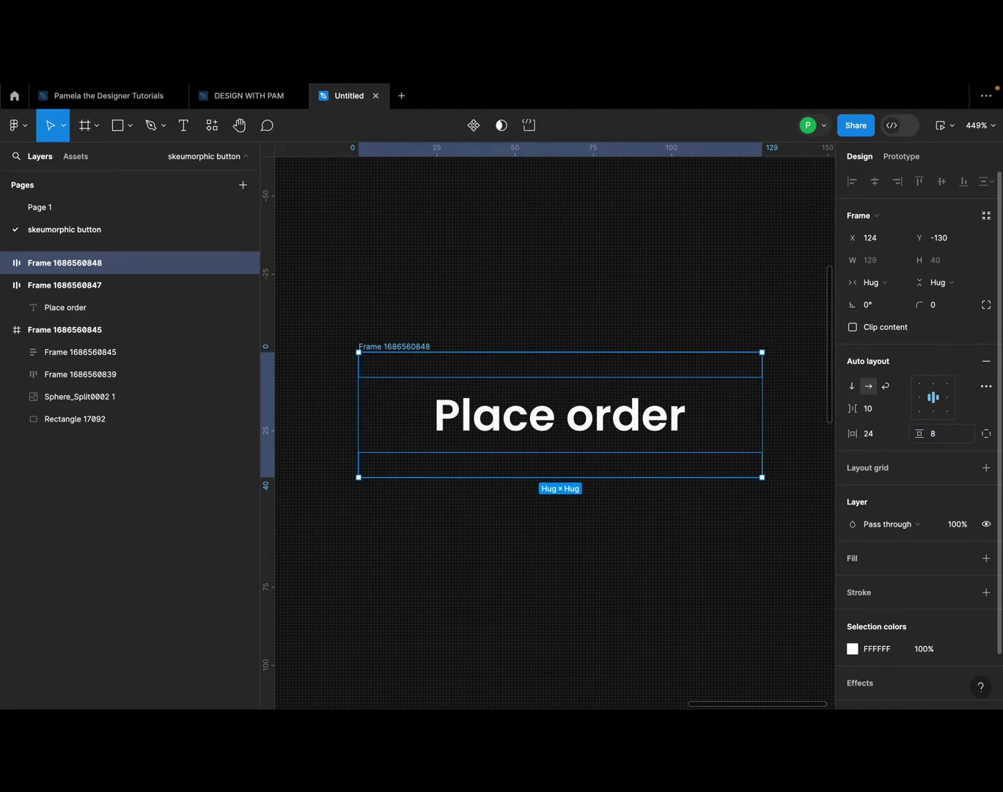
pyautogui.moveTo(538, 398); pyautogui.dragTo(540, 382)
# Step: Set the button frame's corner radius to 12
pyautogui.click(935, 308)
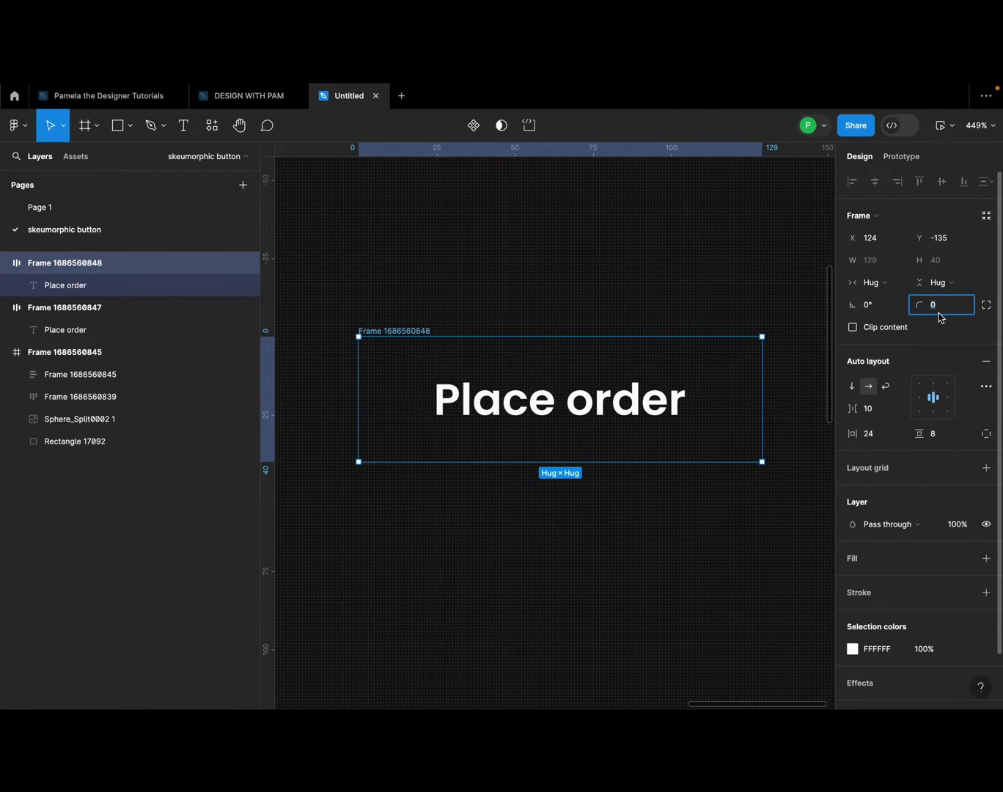
pyautogui.press('Return')
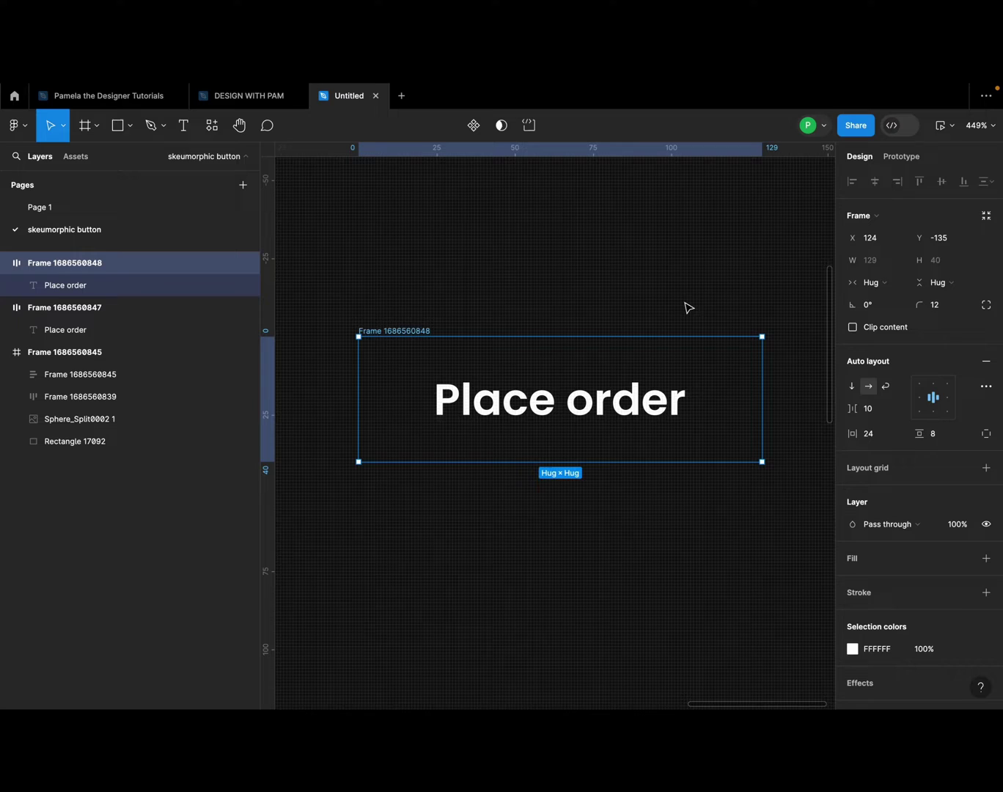
pyautogui.scroll(3, 685, 314)
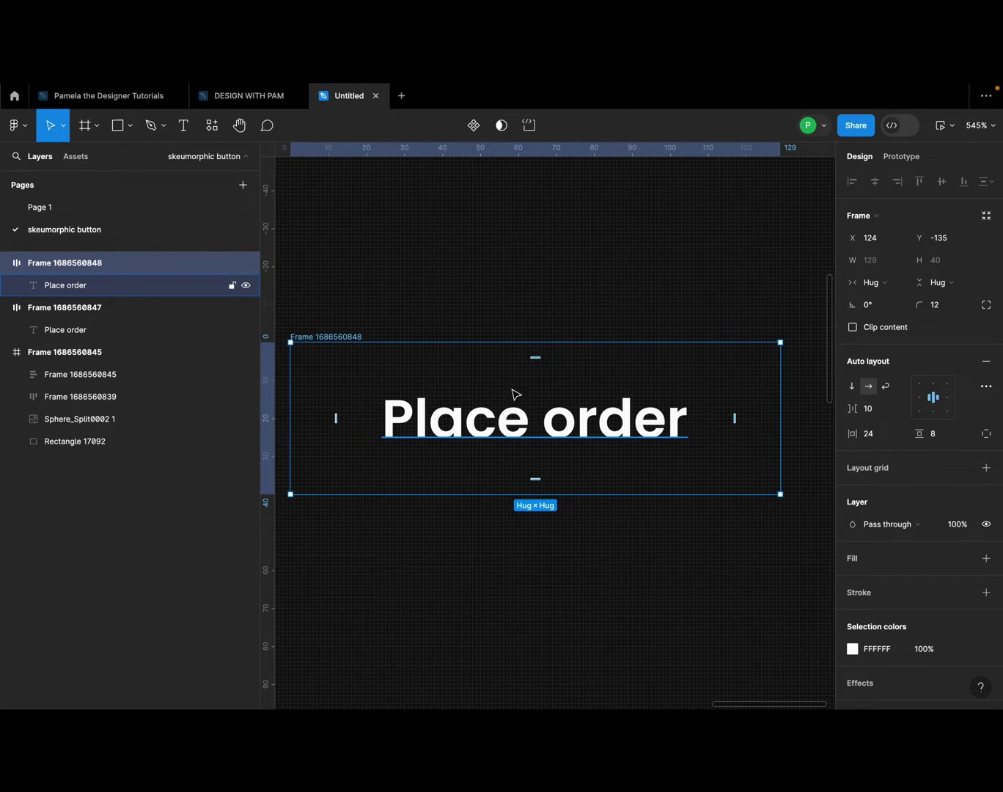
pyautogui.scroll(-2, 962, 559)
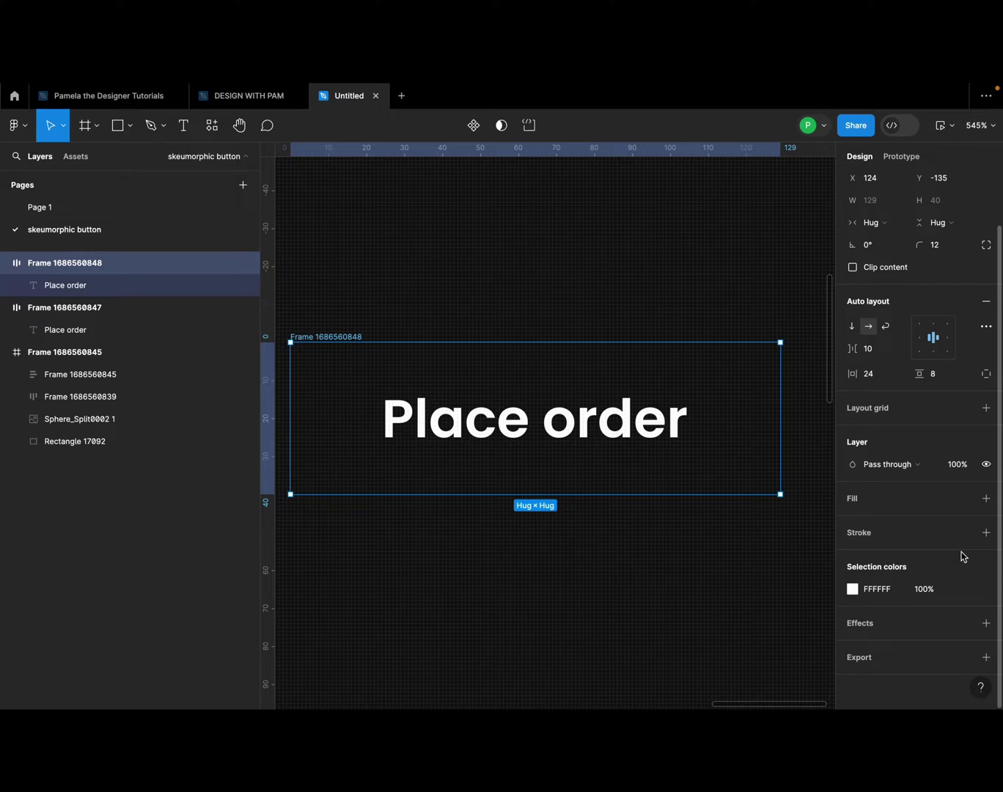
# Step: Add a linear gradient fill to the button frame, showing values in HSB
pyautogui.click(986, 498)
pyautogui.click(852, 520)
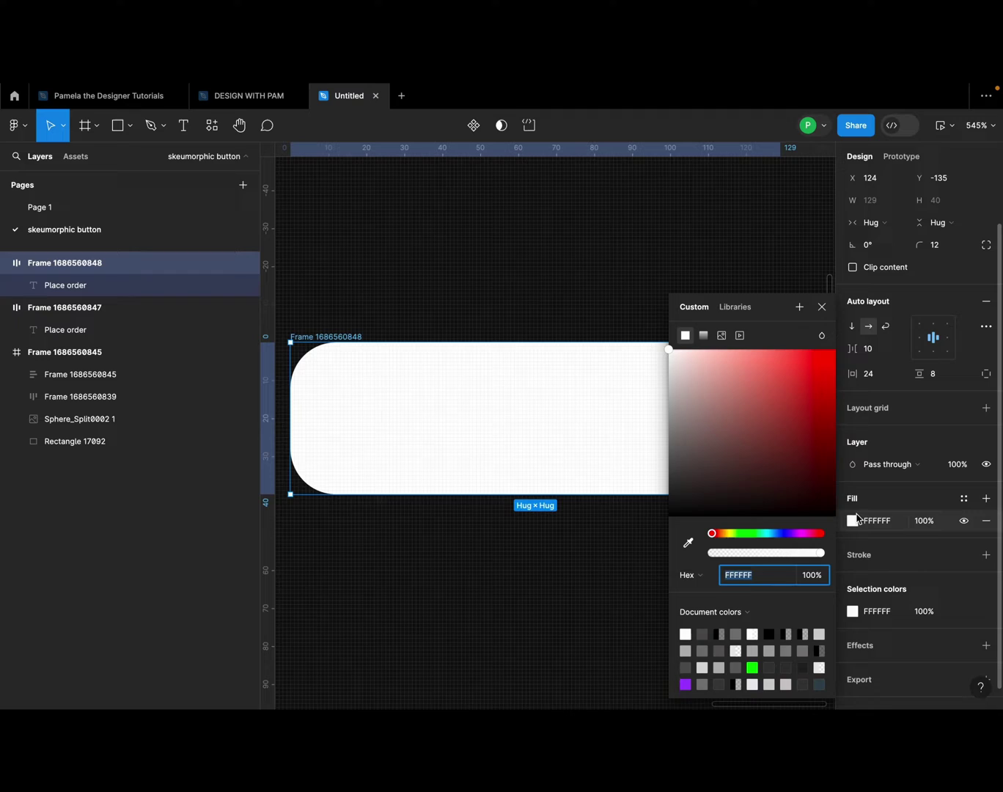
pyautogui.click(703, 337)
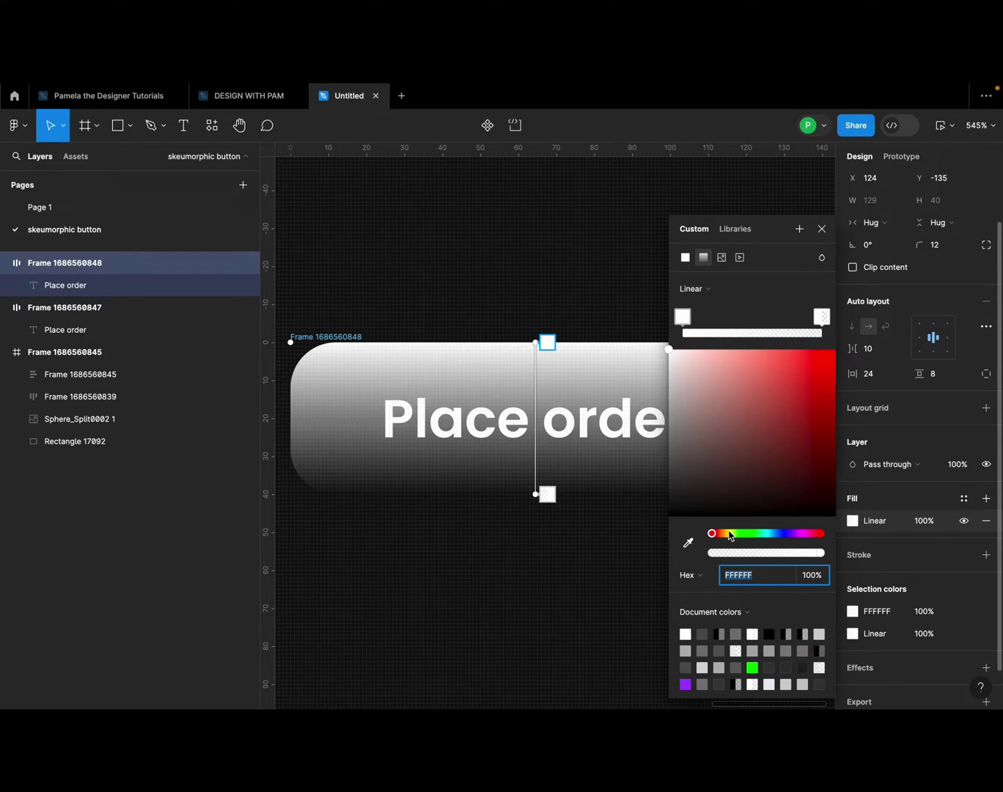
pyautogui.click(702, 578)
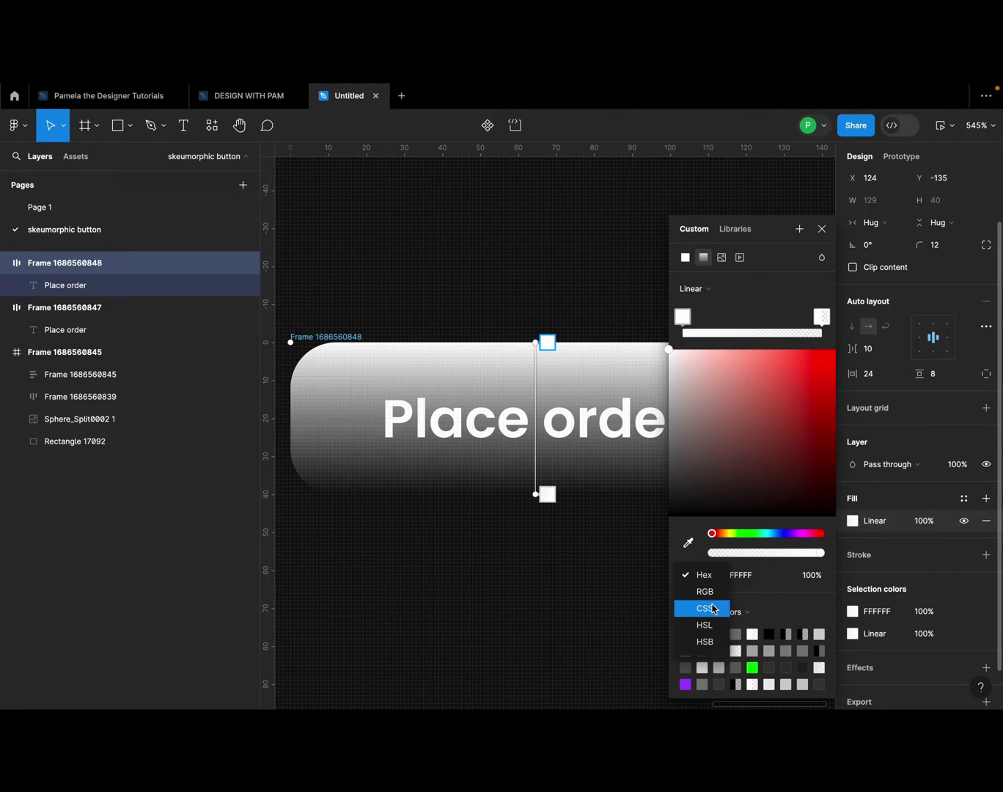
pyautogui.click(713, 644)
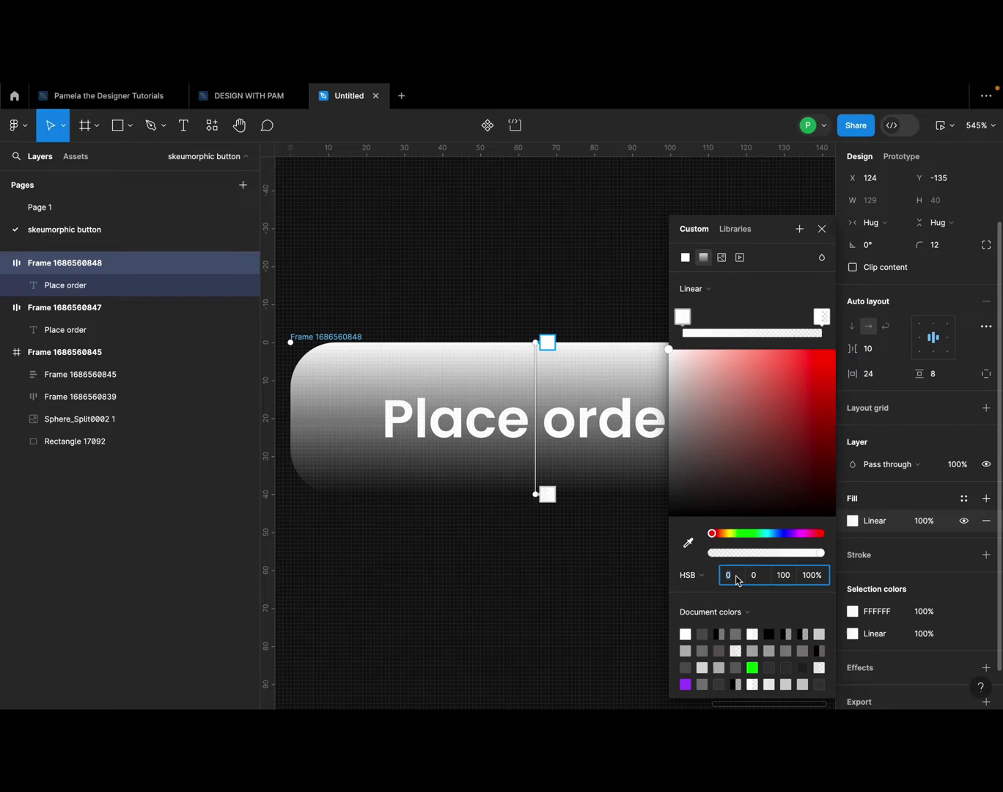
# Step: Set the first gradient stop's hue to 0 and brightness to 2
pyautogui.click(735, 579)
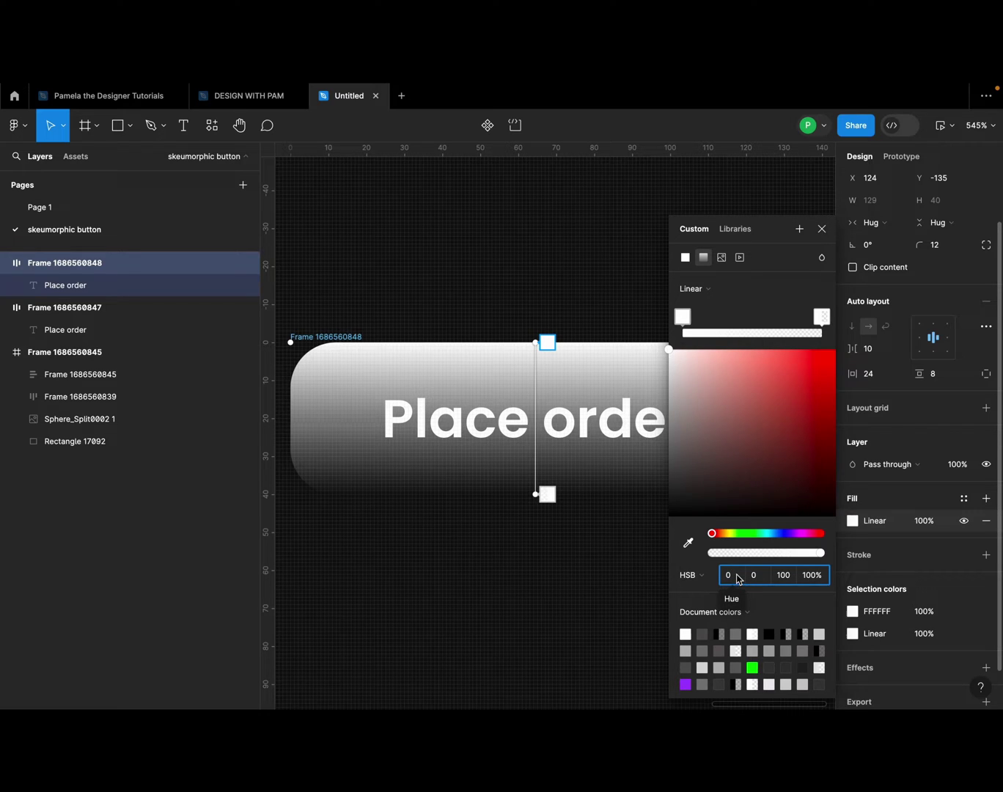
pyautogui.write('2')
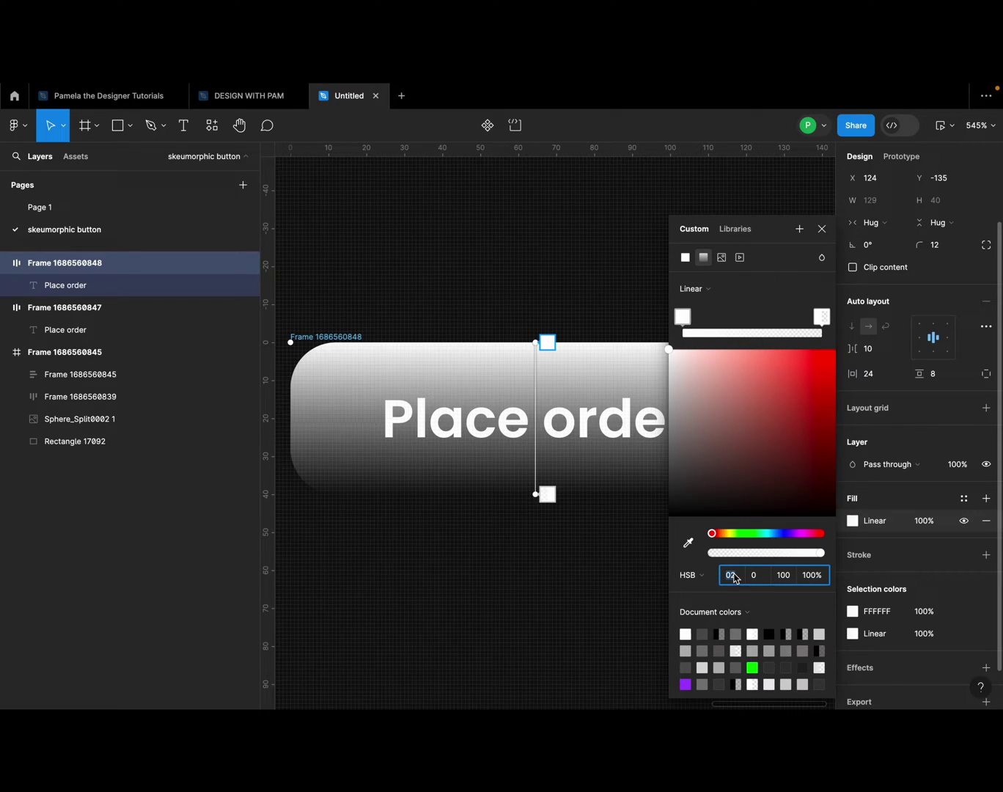
pyautogui.press('BackSpace')
pyautogui.press('BackSpace')
pyautogui.write('9')
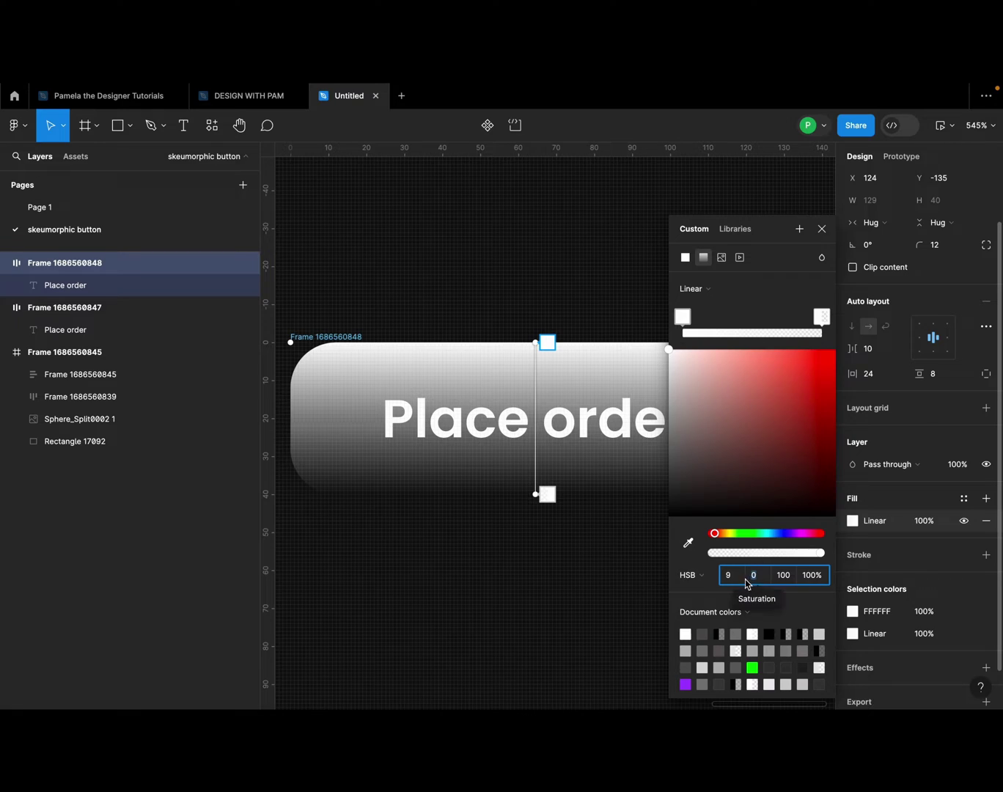
pyautogui.doubleClick(730, 576)
pyautogui.write('0')
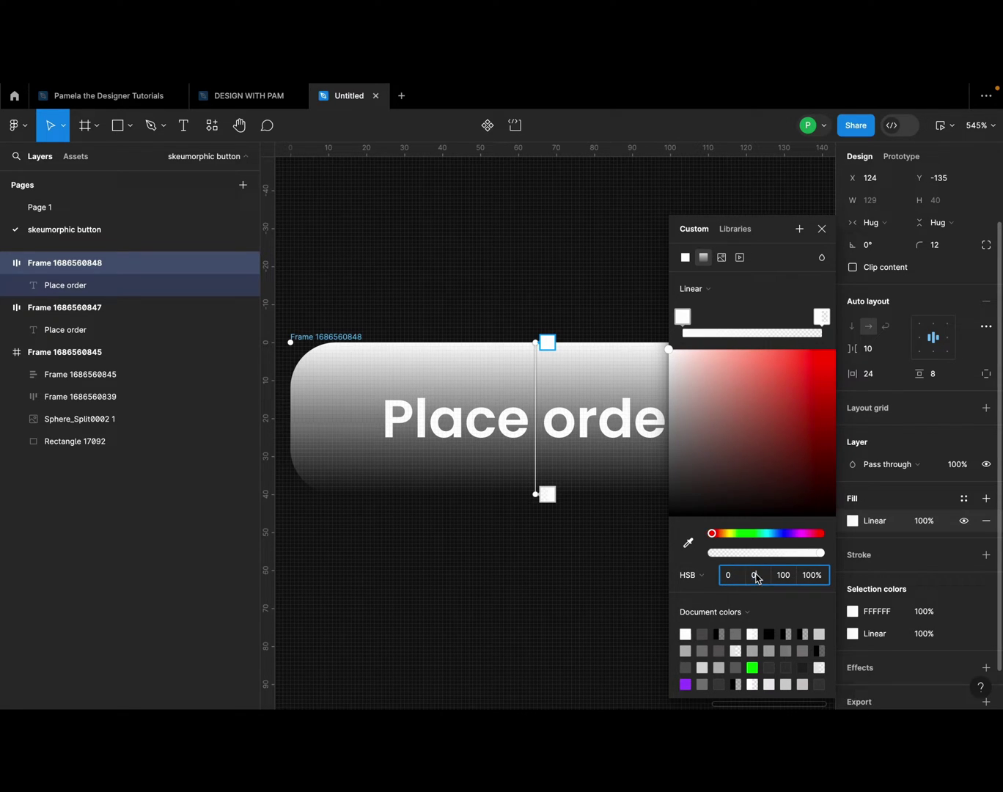
pyautogui.click(790, 580)
pyautogui.write('22')
# Step: Set the end gradient stop to HSB 0, 1, 13 at 100% opacity
pyautogui.click(820, 316)
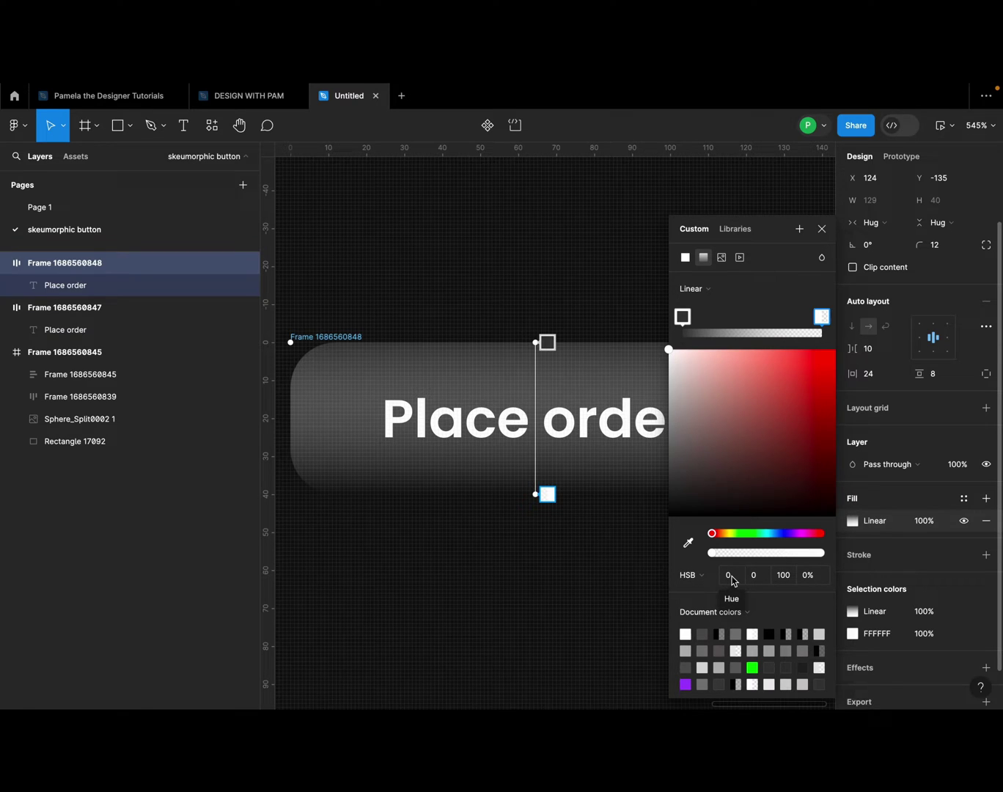
pyautogui.click(759, 583)
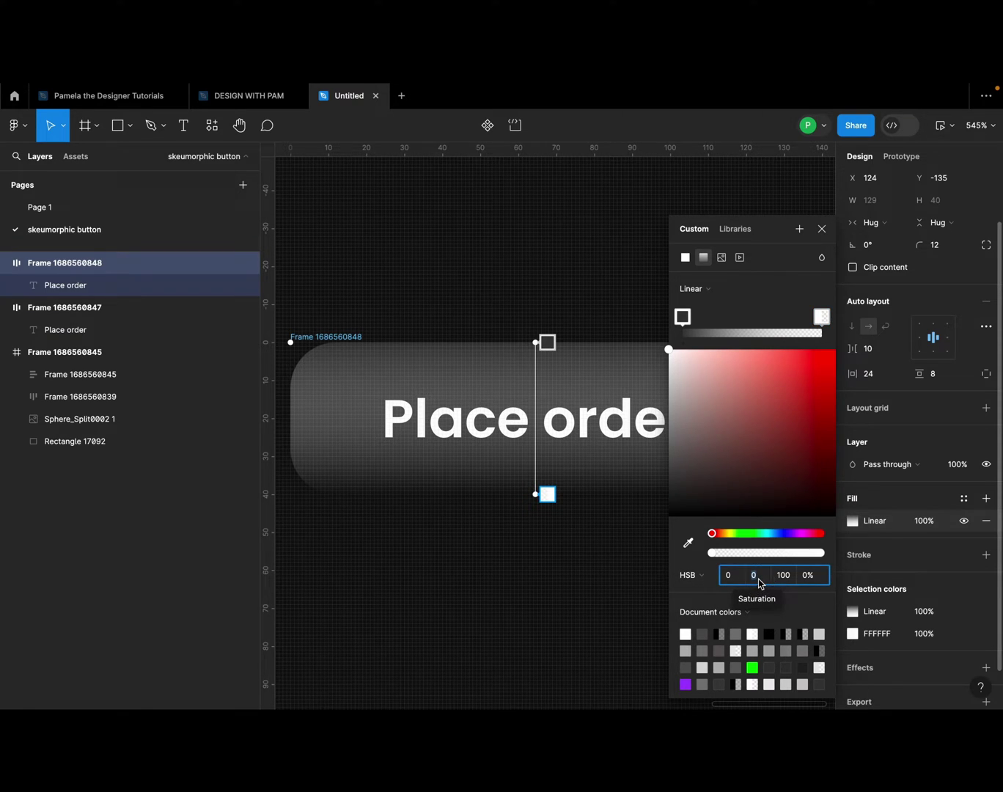
pyautogui.write('1')
pyautogui.click(786, 583)
pyautogui.write('13')
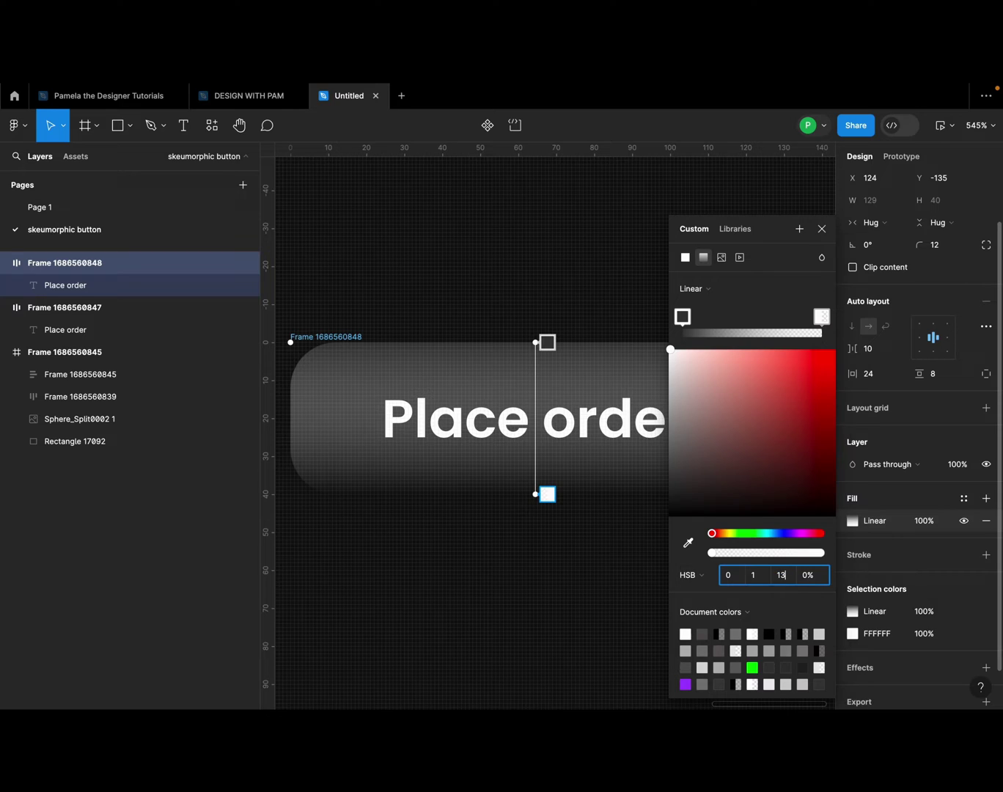
pyautogui.moveTo(715, 554); pyautogui.dragTo(825, 555)
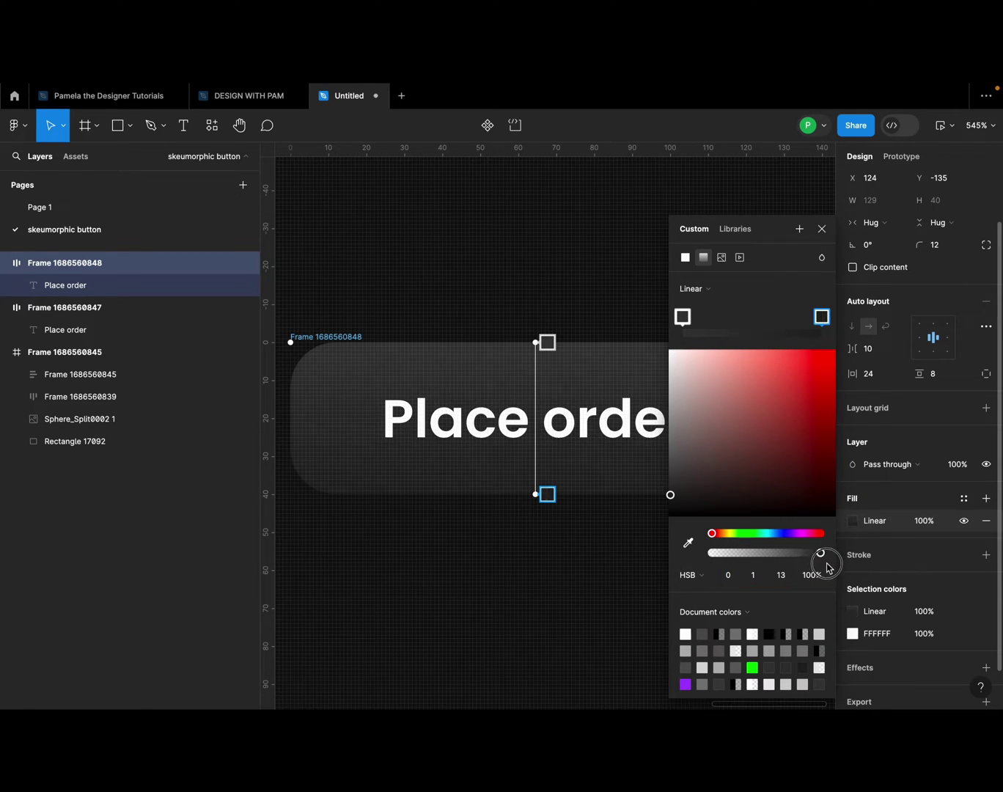
# Step: Close the colour picker and draw a white 241×177 frame near the button
pyautogui.click(821, 234)
pyautogui.scroll(-10, 729, 373)
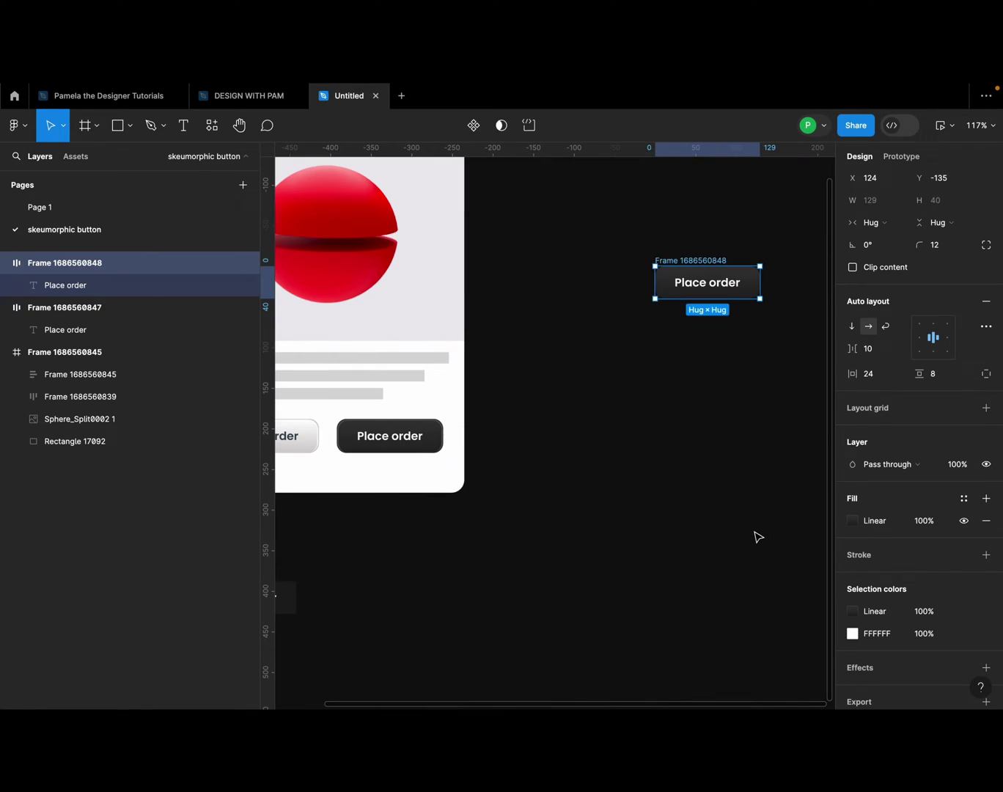
pyautogui.hscroll(3, 706, 359)
pyautogui.click(702, 376)
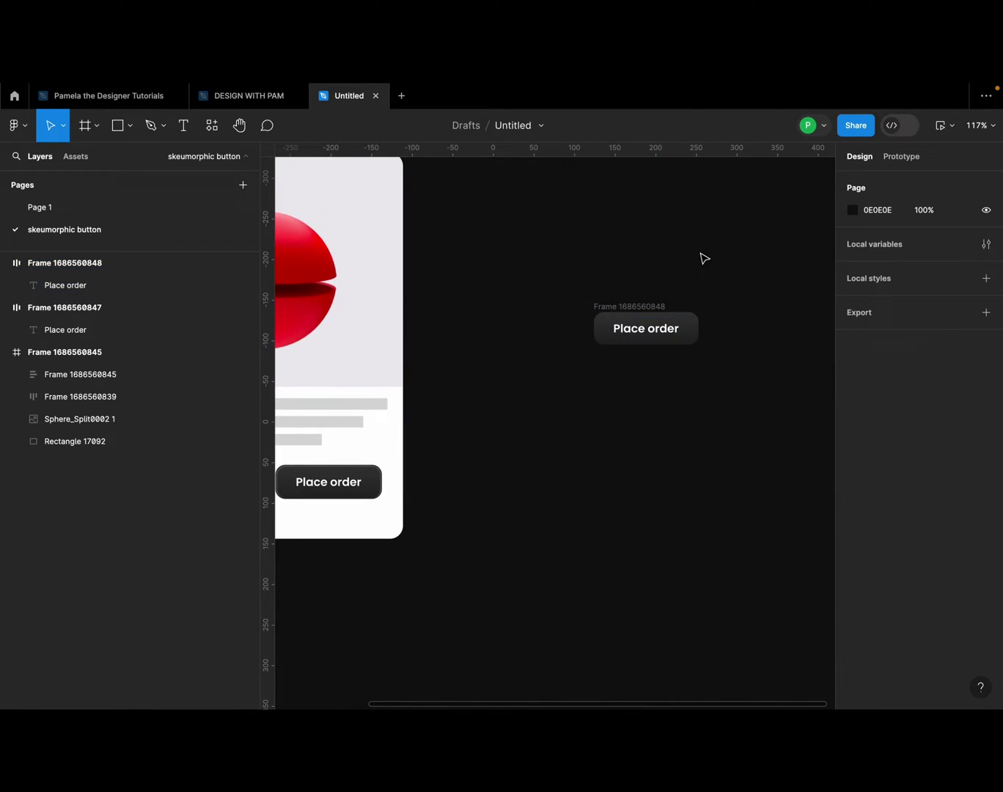
pyautogui.scroll(5, 704, 259)
pyautogui.click(97, 127)
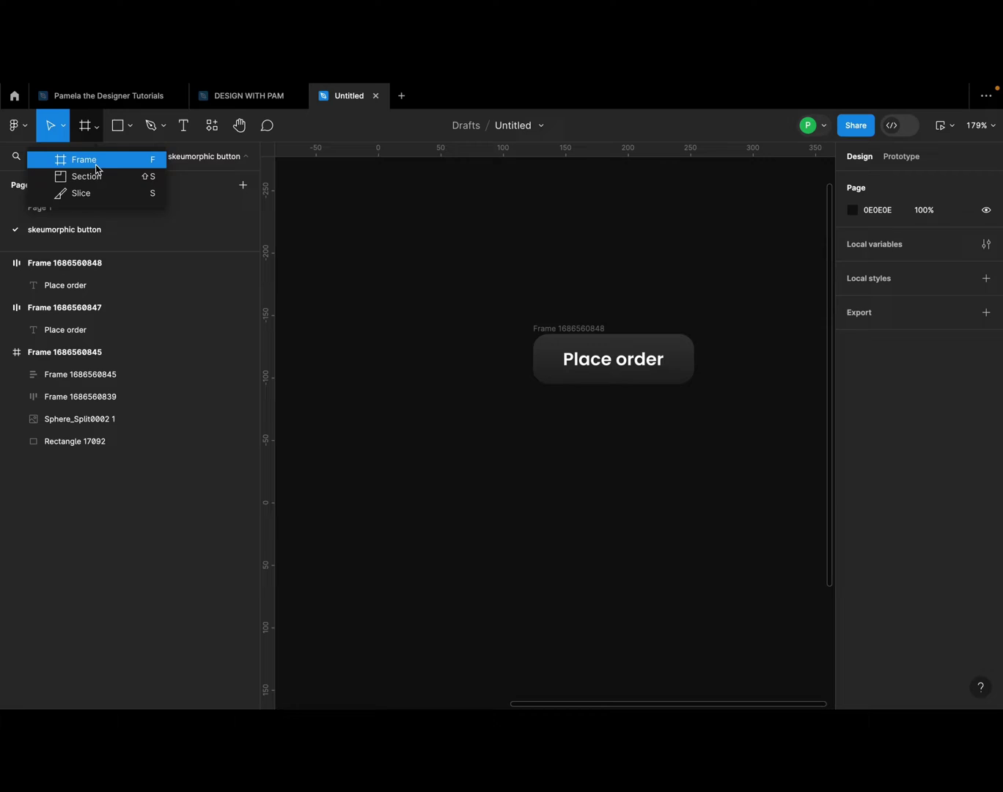
pyautogui.click(96, 167)
pyautogui.moveTo(362, 358); pyautogui.dragTo(665, 579)
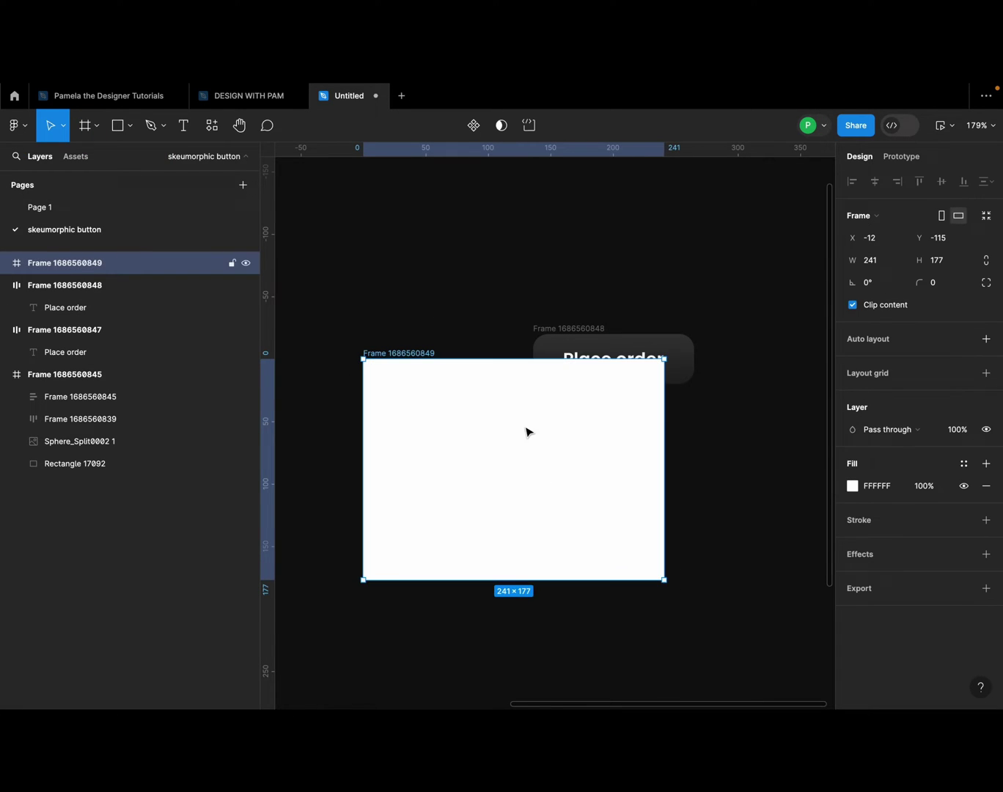
pyautogui.moveTo(527, 431); pyautogui.dragTo(583, 483)
# Step: Move the Place order button into the new white frame
pyautogui.click(564, 338)
pyautogui.moveTo(587, 367); pyautogui.dragTo(574, 476)
pyautogui.scroll(4, 658, 522)
pyautogui.scroll(-2, 484, 479)
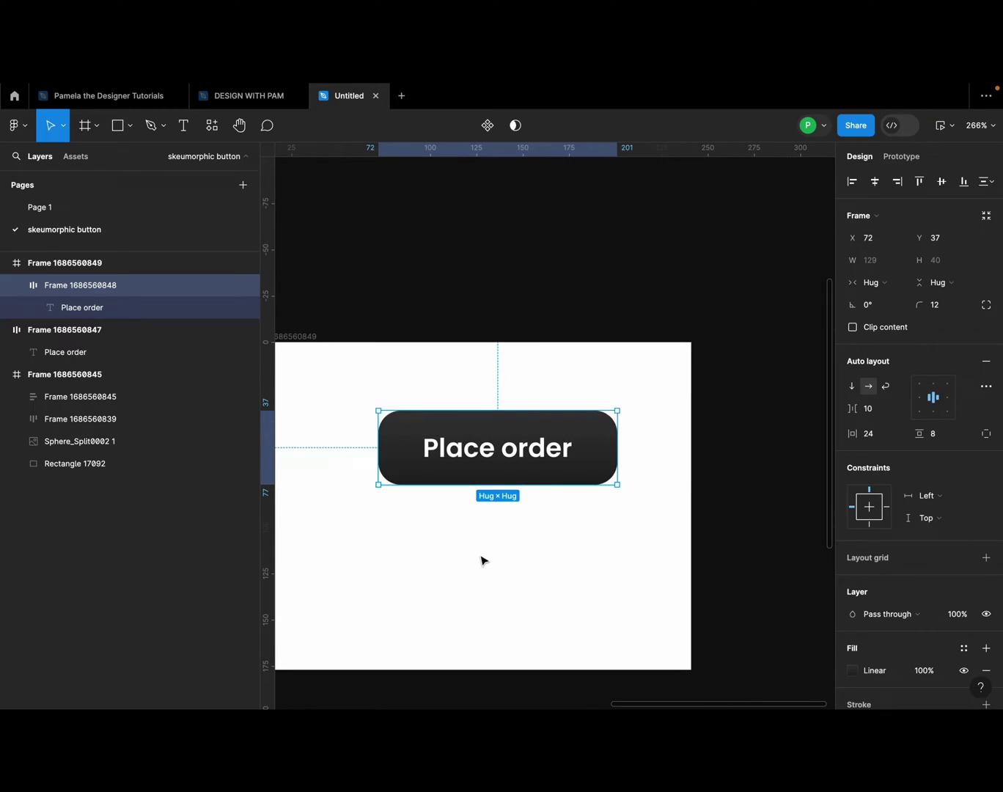
pyautogui.scroll(-2, 490, 519)
pyautogui.click(490, 520)
pyautogui.scroll(3, 688, 526)
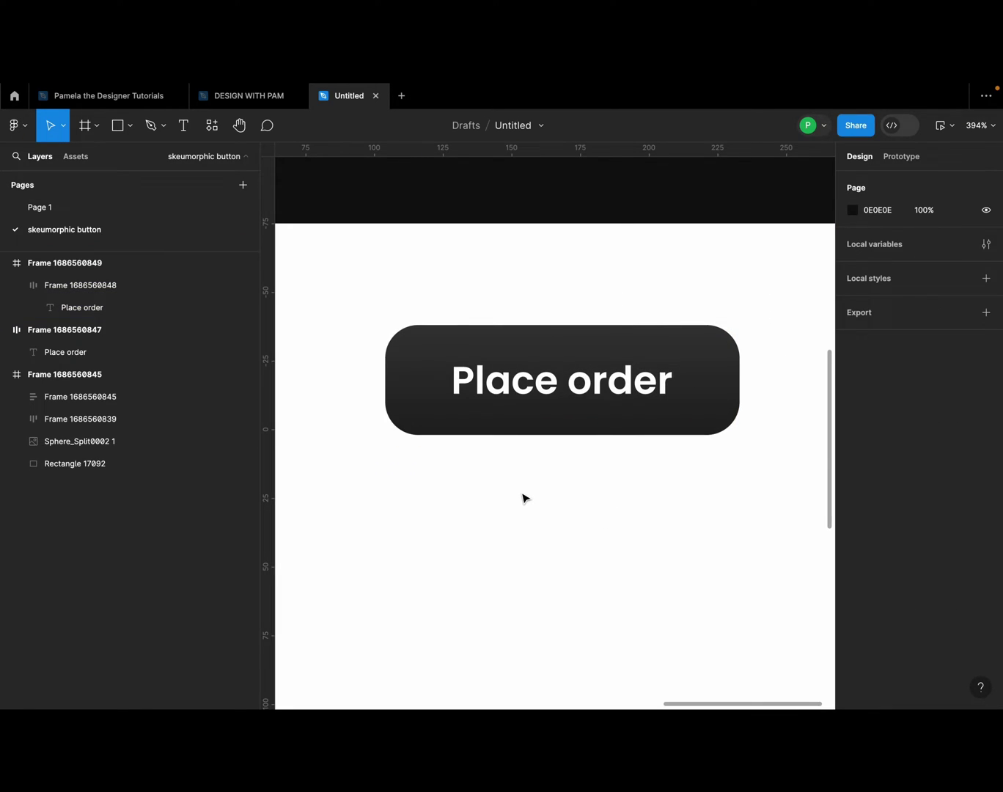
# Step: Add a stroke to the Place order button with hex colour 626262
pyautogui.click(573, 371)
pyautogui.scroll(-3, 942, 577)
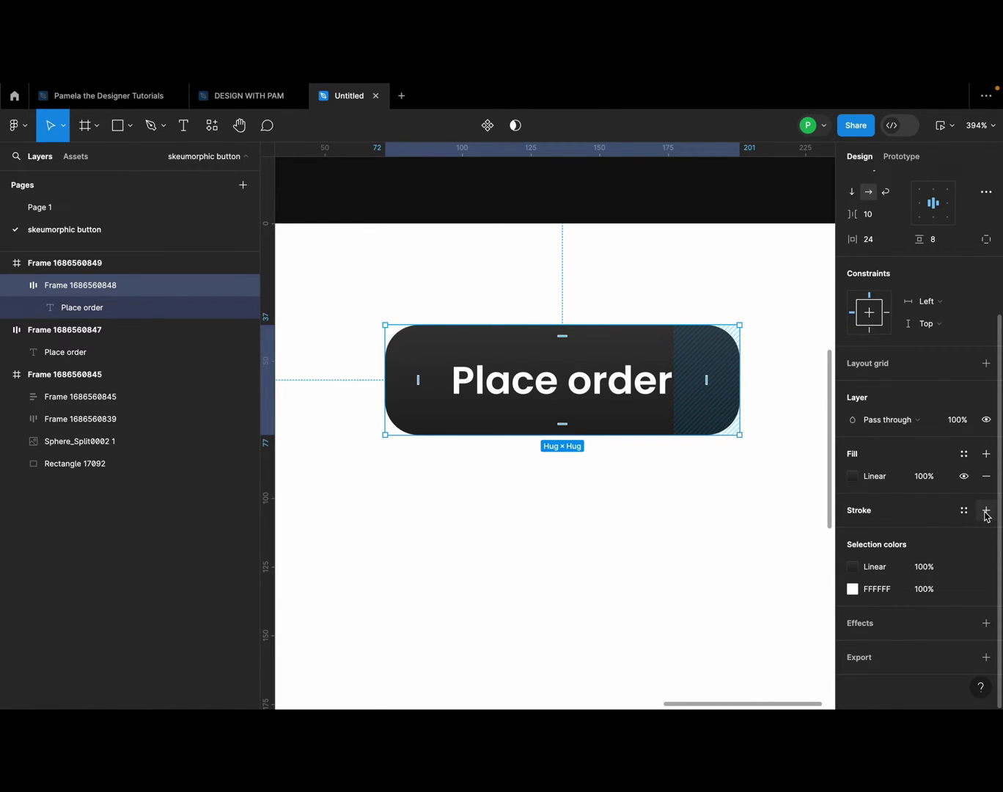
pyautogui.click(986, 511)
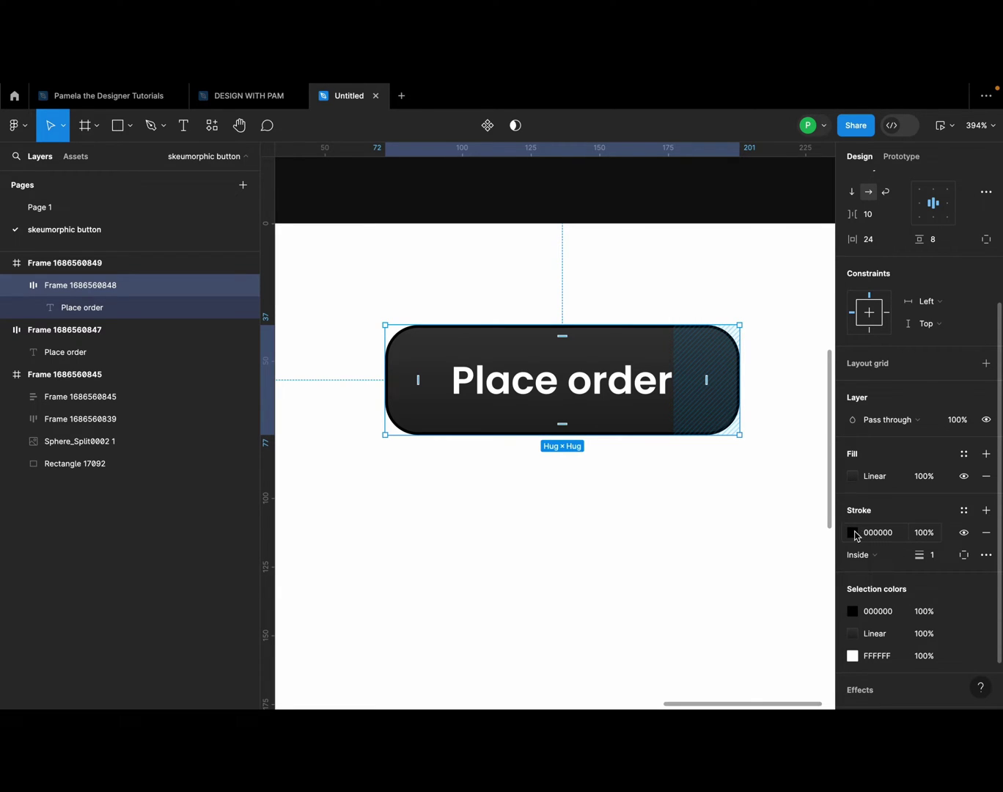
pyautogui.click(852, 532)
pyautogui.moveTo(698, 479)
pyautogui.mouseDown()
pyautogui.moveTo(683, 487)
pyautogui.moveTo(675, 475)
pyautogui.mouseUp()
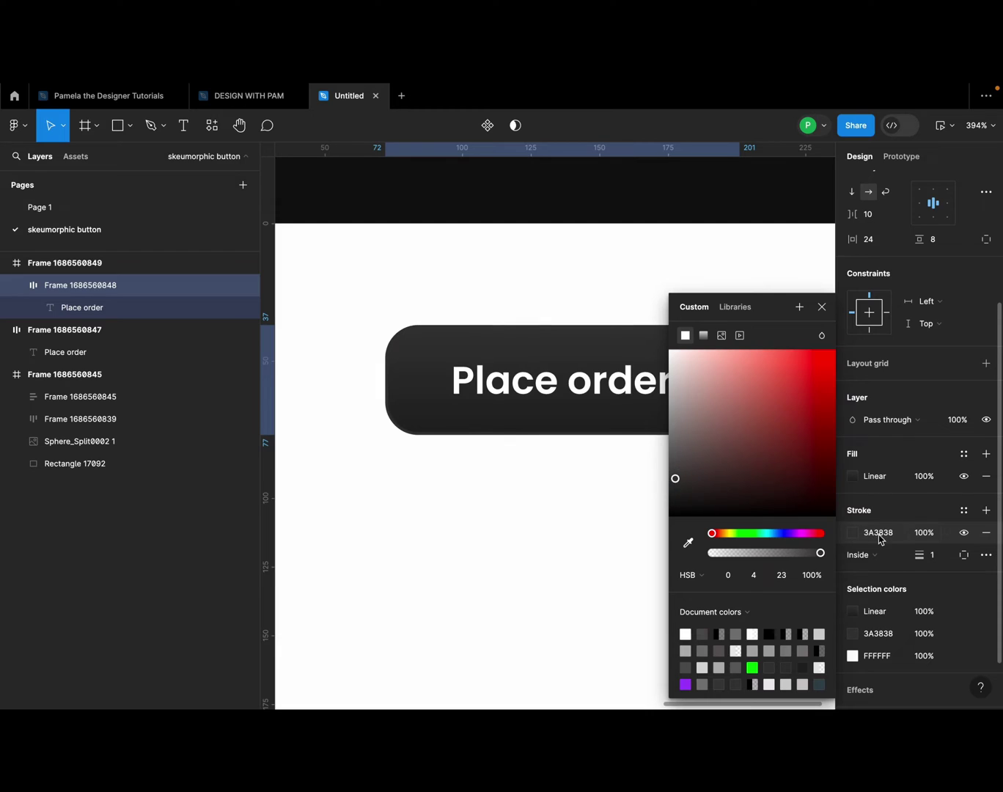
pyautogui.click(884, 535)
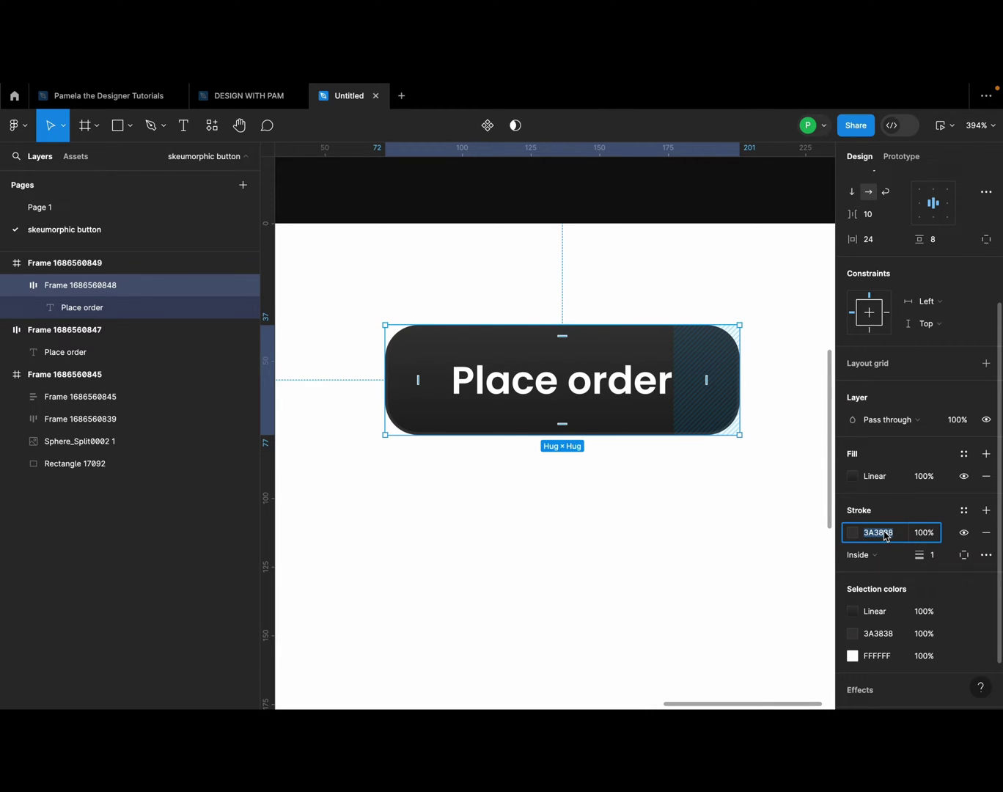
pyautogui.write('626262')
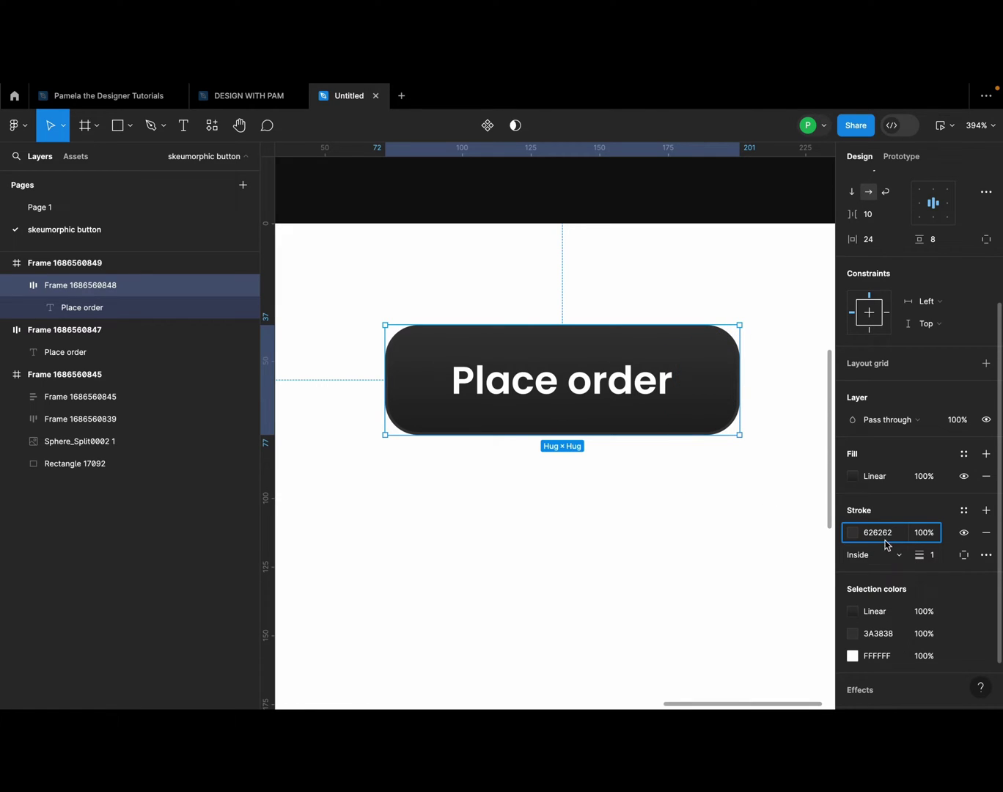
pyautogui.click(964, 554)
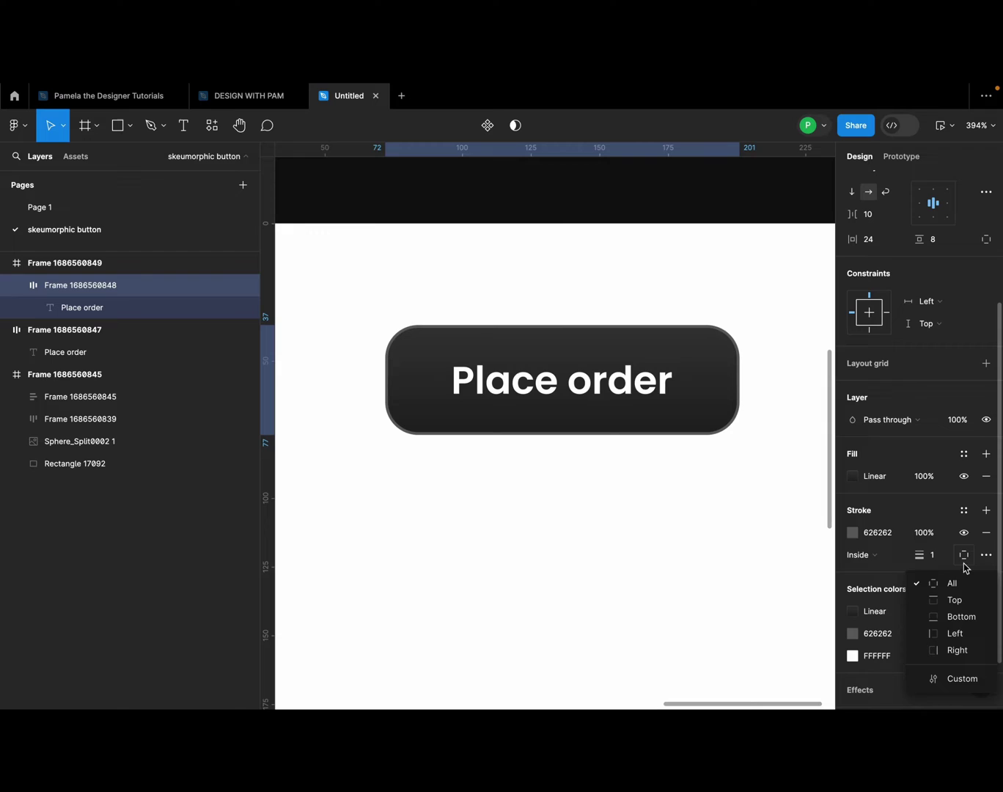
# Step: Inspect the button's edge, then reselect the Place order button frame
pyautogui.scroll(5, 459, 419)
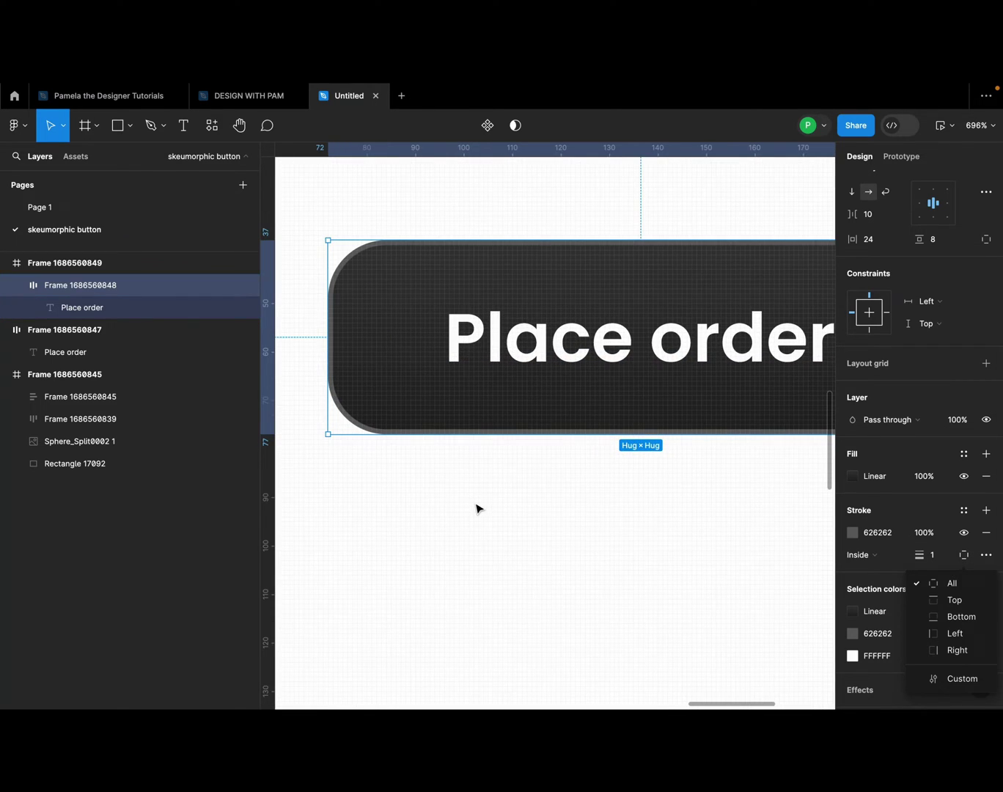
pyautogui.click(445, 498)
pyautogui.scroll(6, 342, 418)
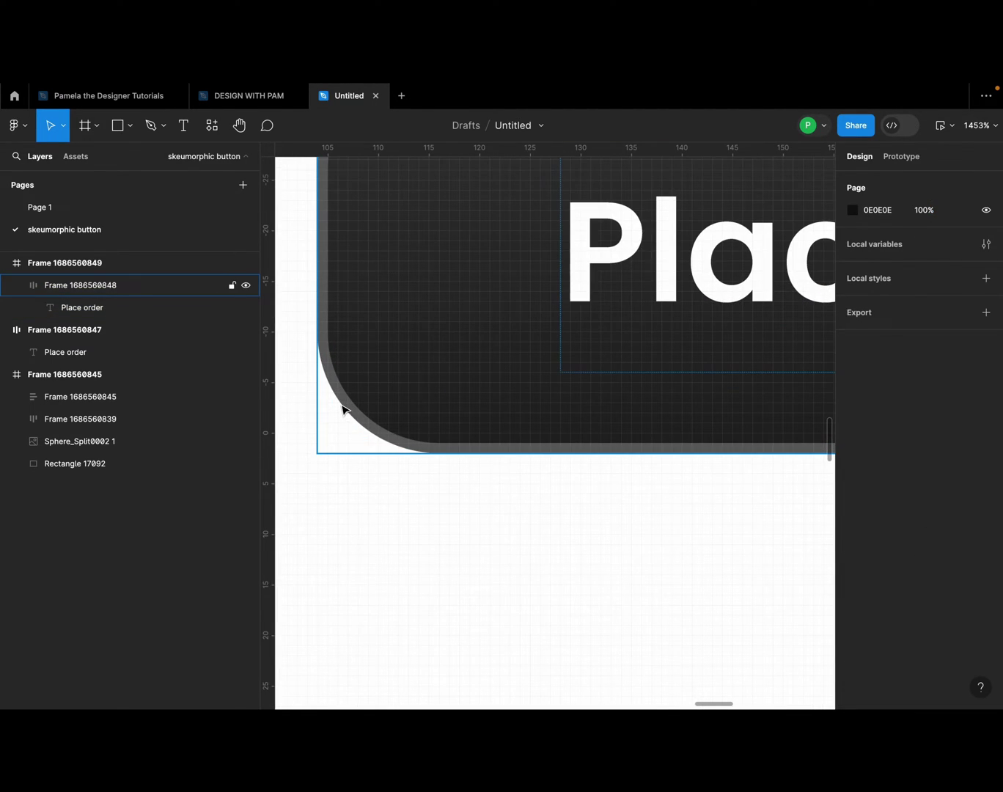
pyautogui.scroll(-8, 342, 409)
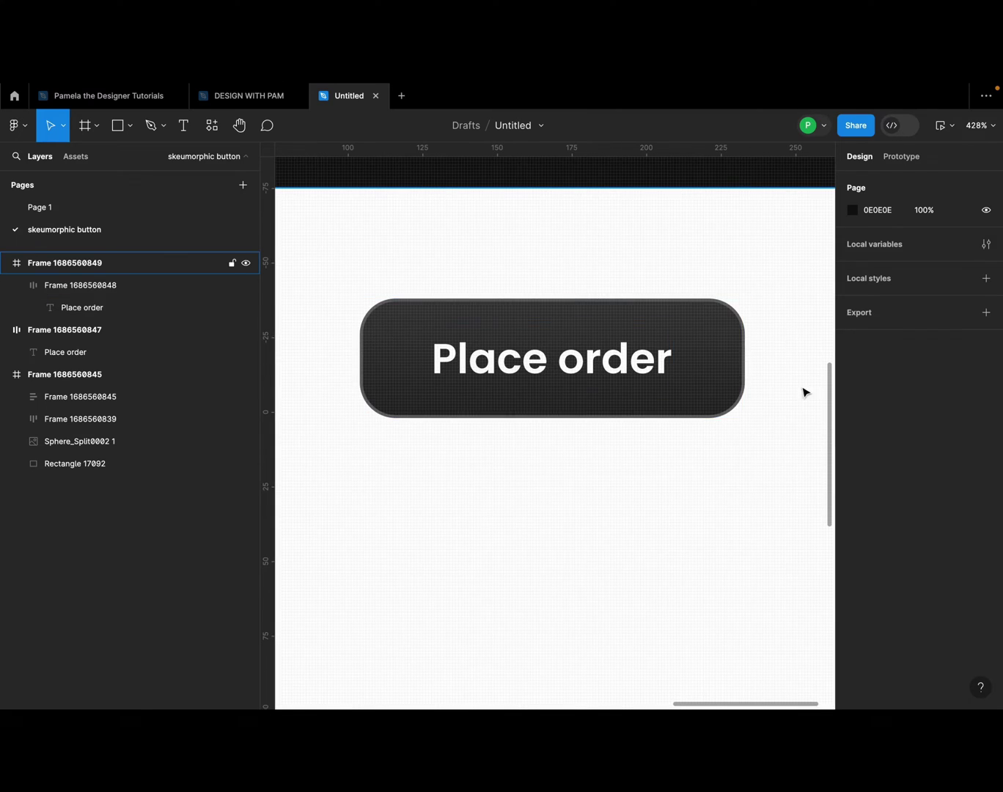
pyautogui.click(611, 416)
pyautogui.scroll(3, 611, 416)
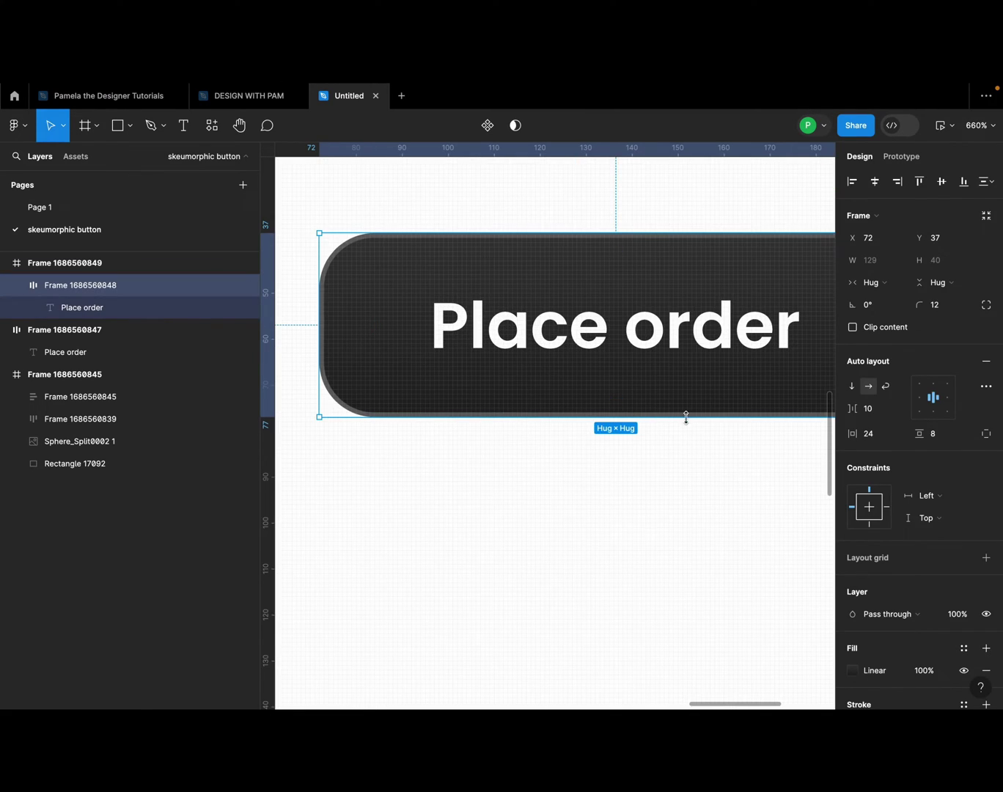
pyautogui.scroll(-1, 459, 368)
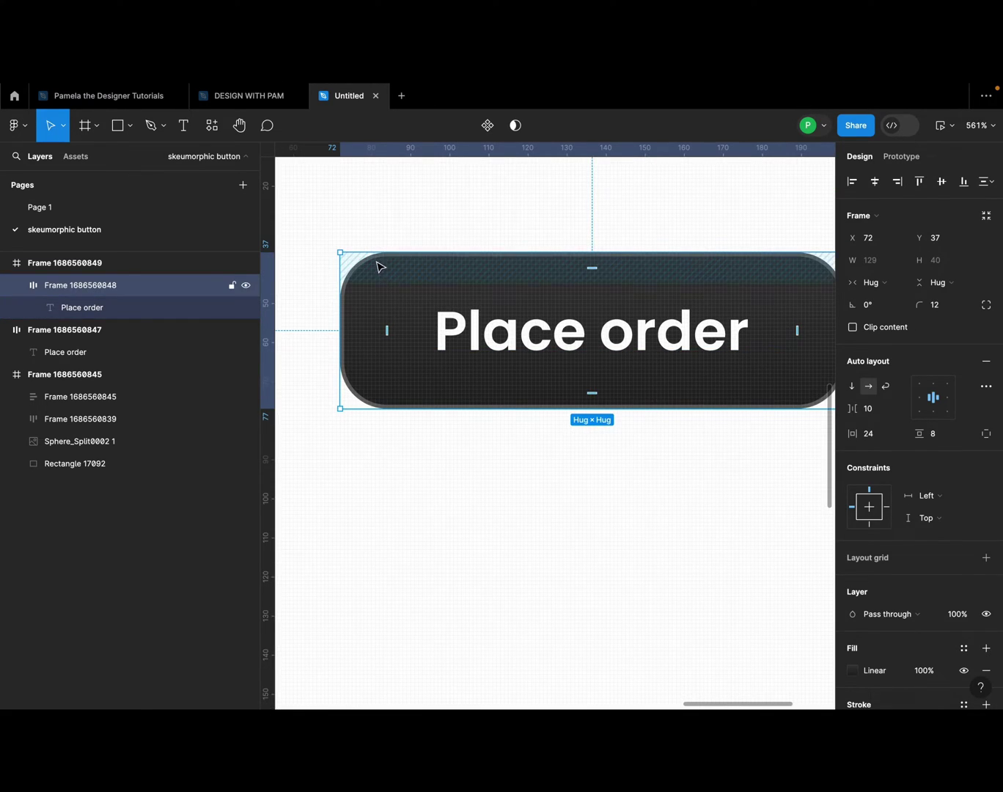
pyautogui.scroll(5, 378, 264)
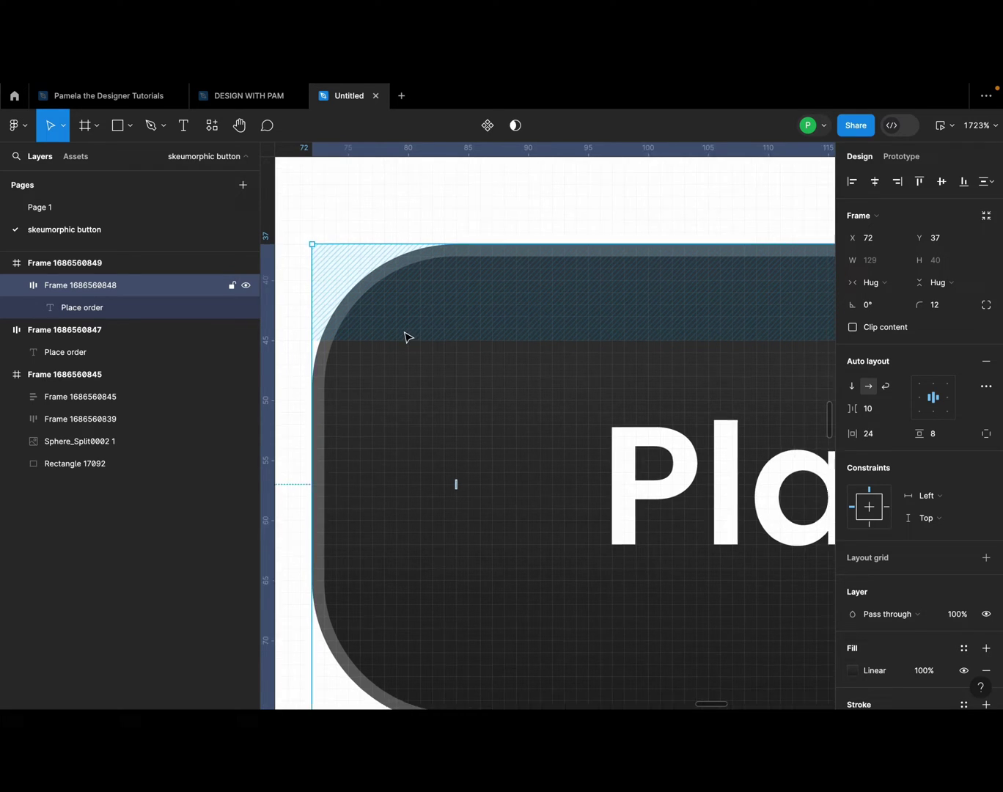
pyautogui.scroll(-5, 407, 338)
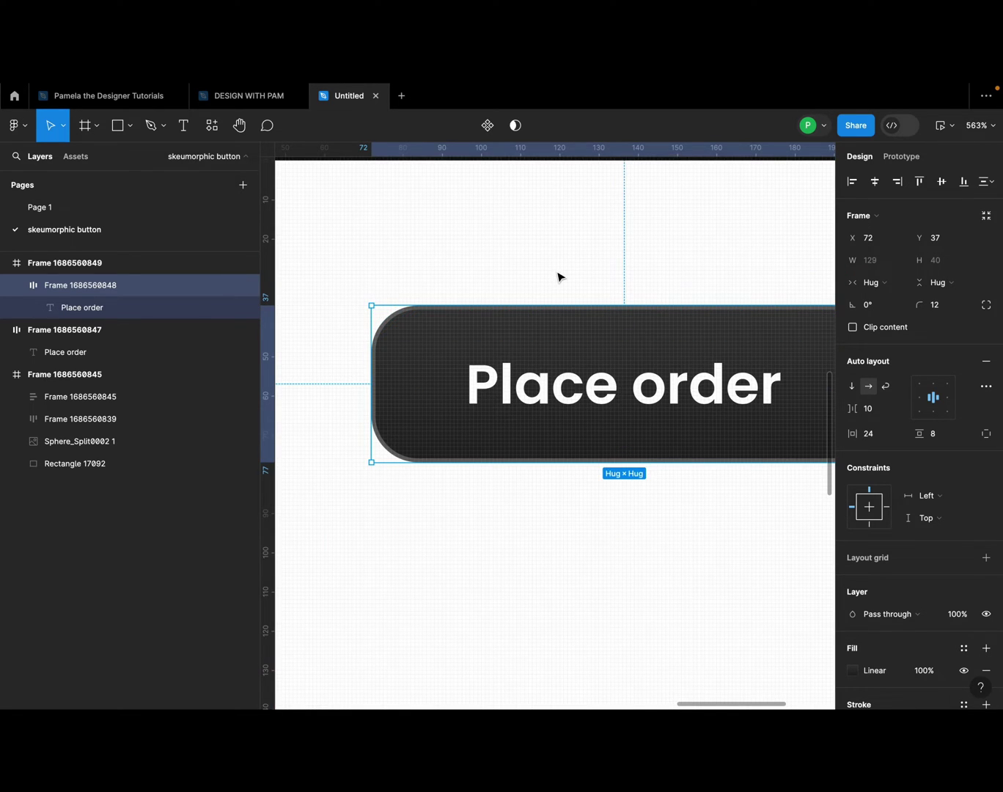
pyautogui.scroll(-2, 441, 326)
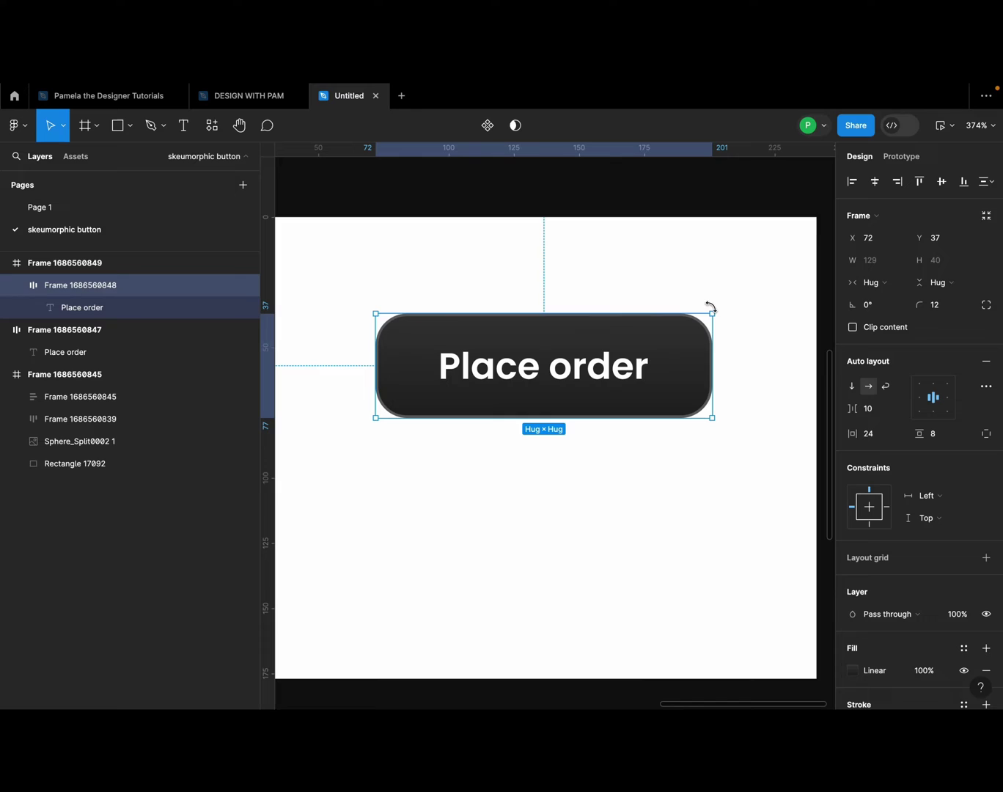
pyautogui.scroll(2, 795, 483)
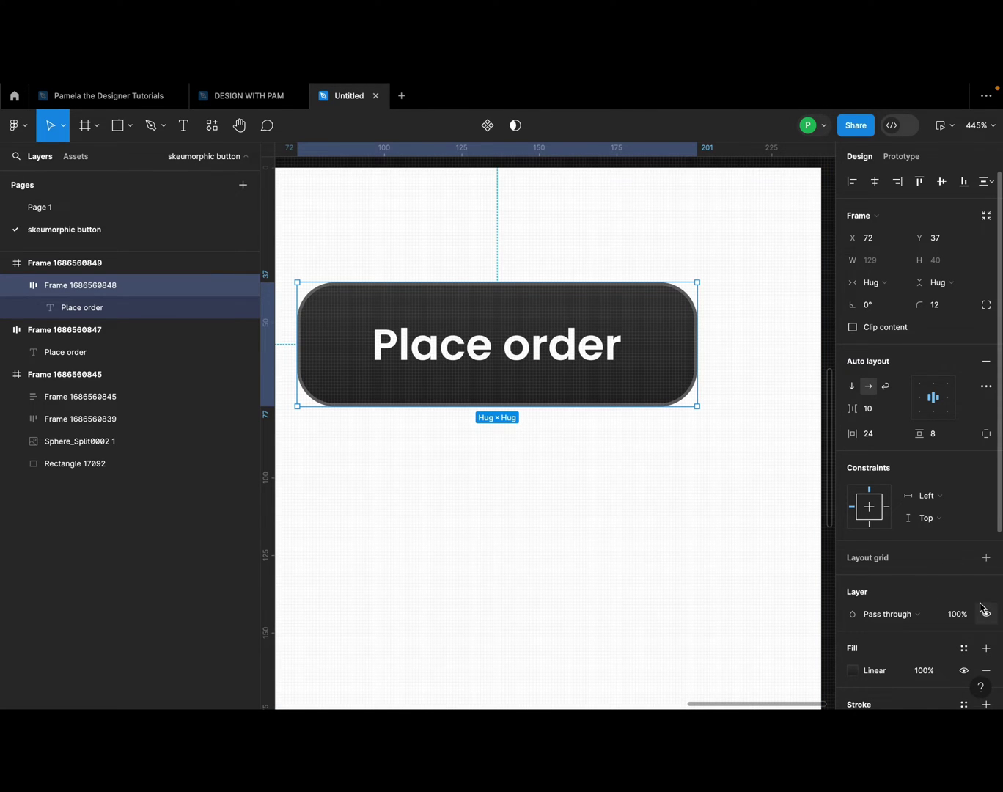
pyautogui.scroll(-4, 981, 607)
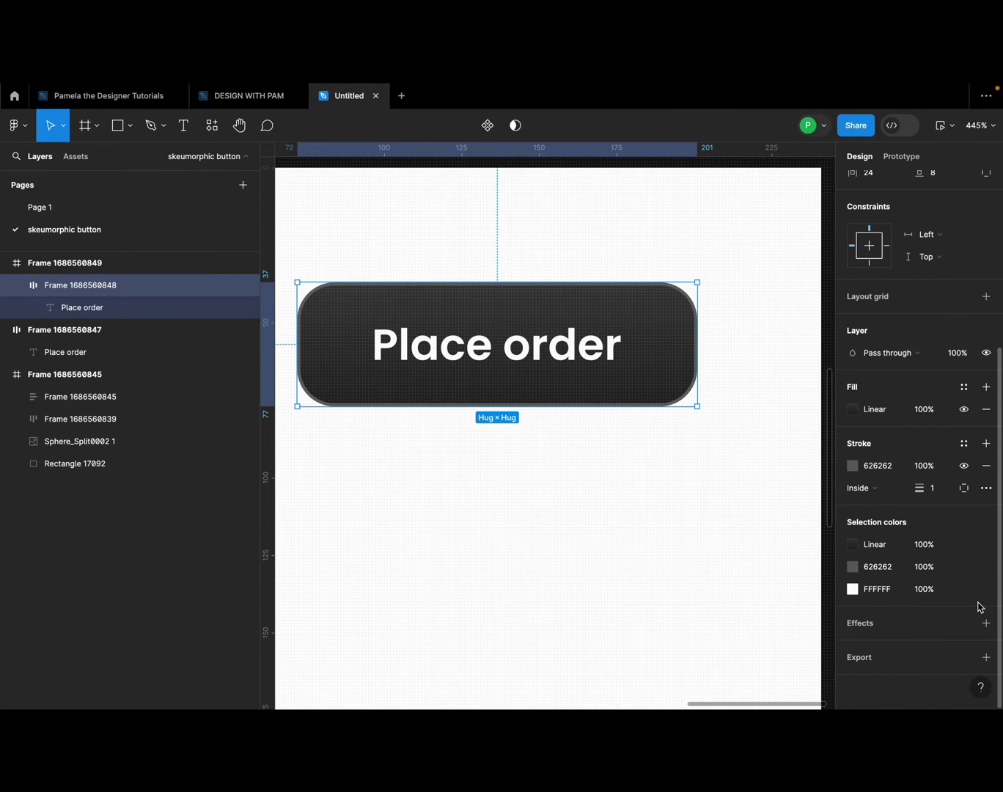
# Step: Switch the stroke to custom per-side weights and set the bottom side to 0
pyautogui.click(964, 489)
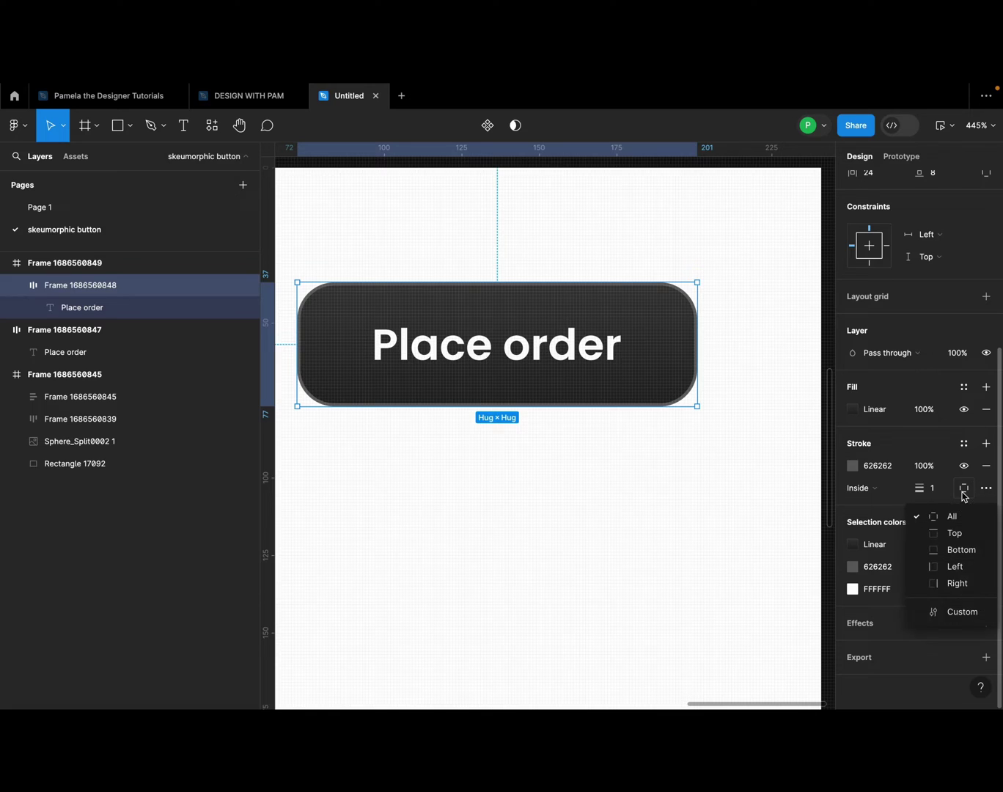
pyautogui.click(961, 616)
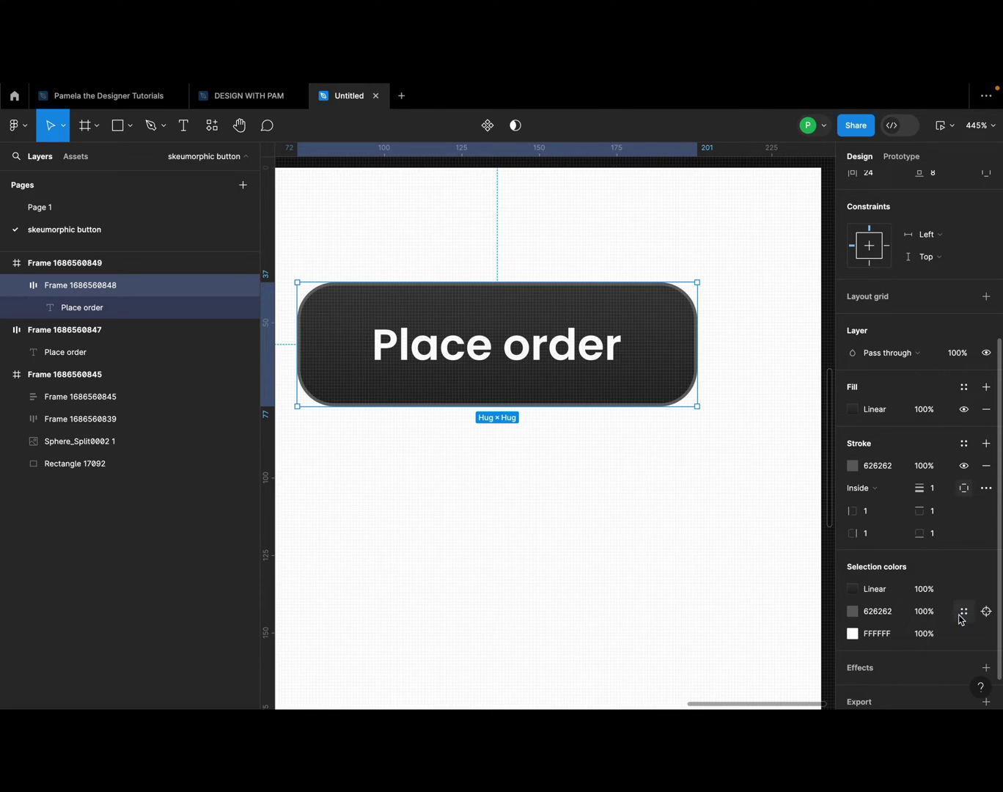
pyautogui.click(935, 539)
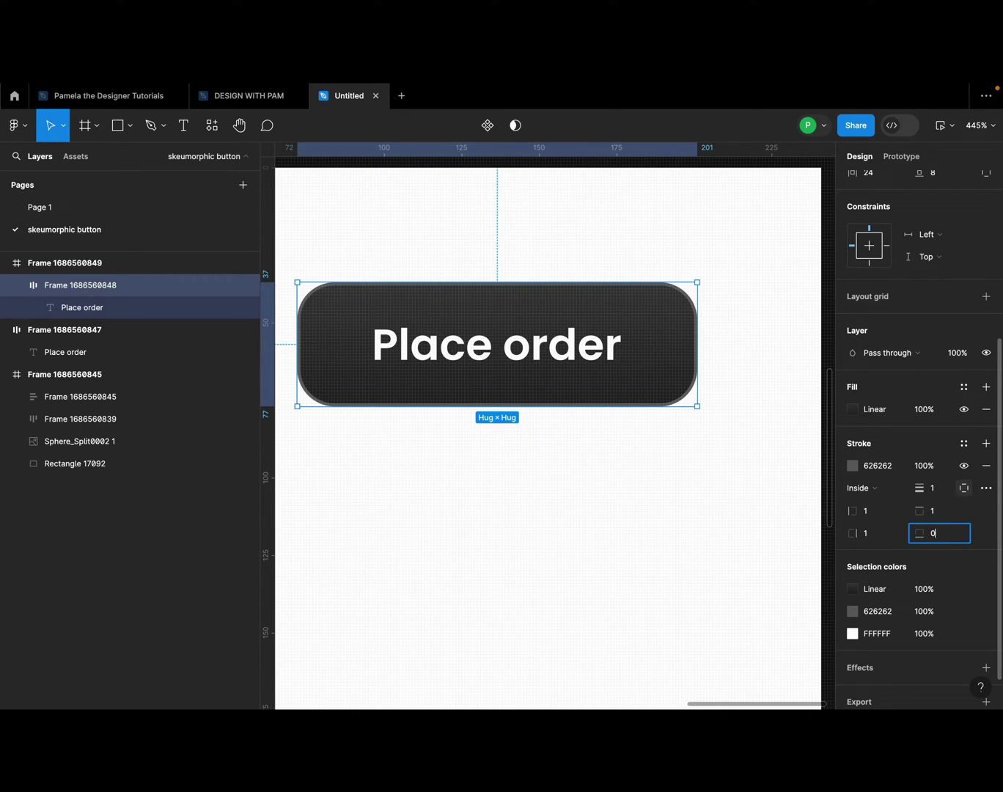
pyautogui.click(756, 538)
pyautogui.scroll(3, 464, 398)
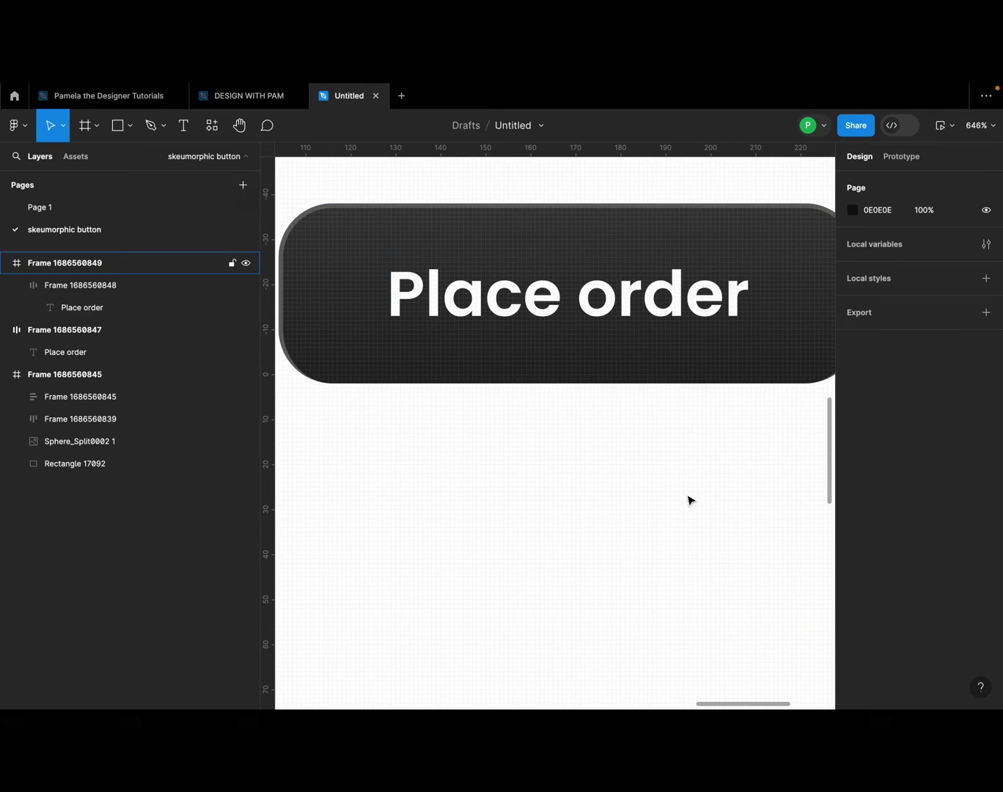
pyautogui.scroll(-3, 682, 500)
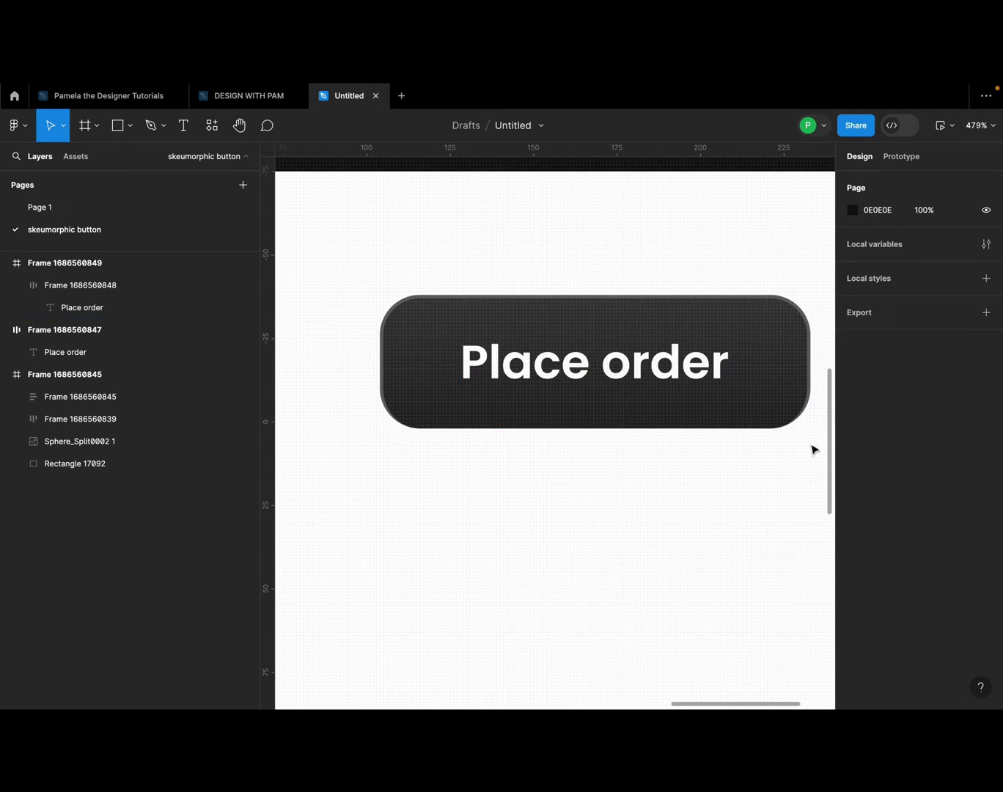
pyautogui.scroll(3, 392, 322)
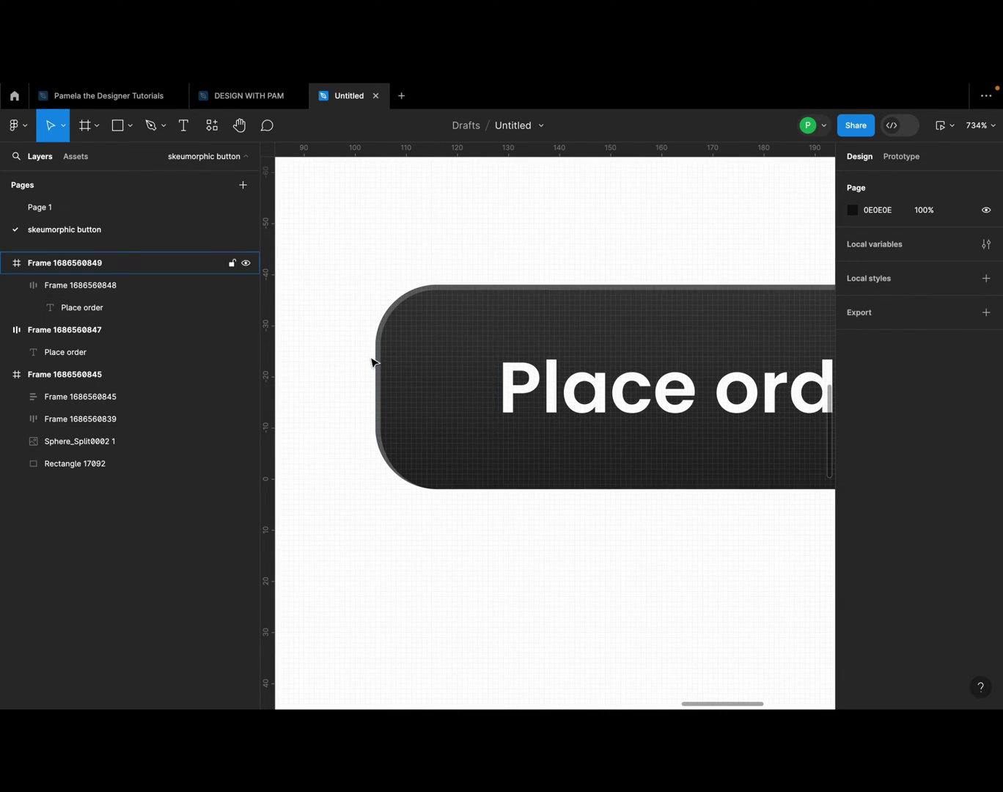
pyautogui.scroll(5, 393, 322)
pyautogui.scroll(-6, 410, 340)
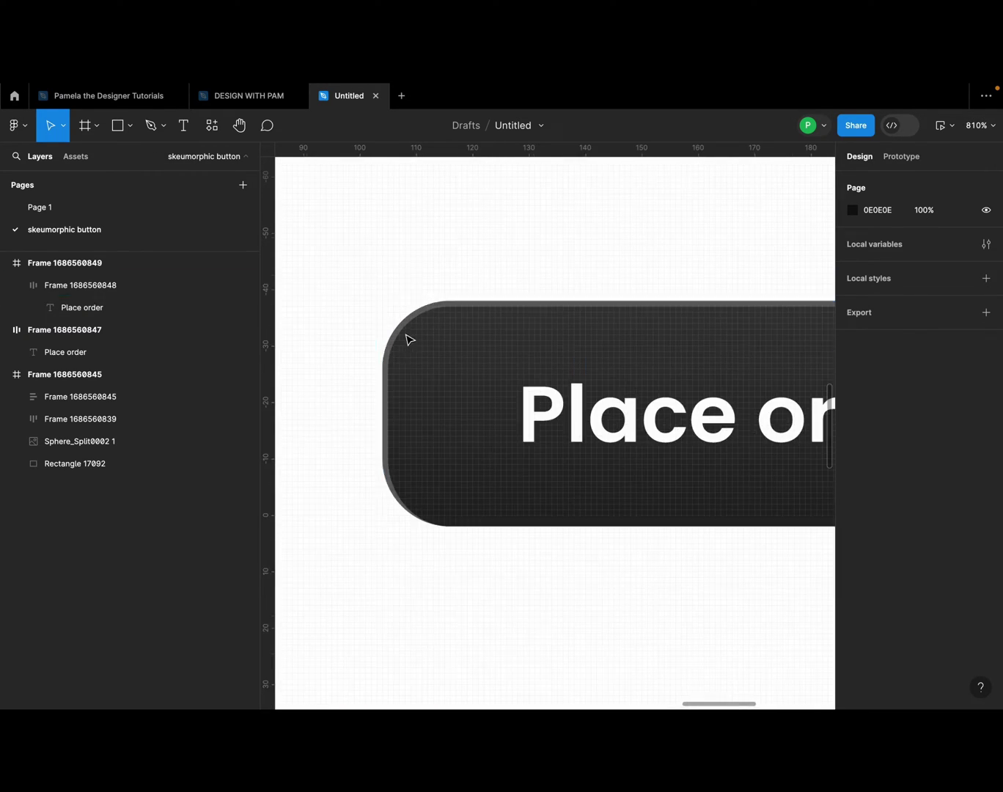
pyautogui.scroll(-3, 627, 439)
pyautogui.click(512, 434)
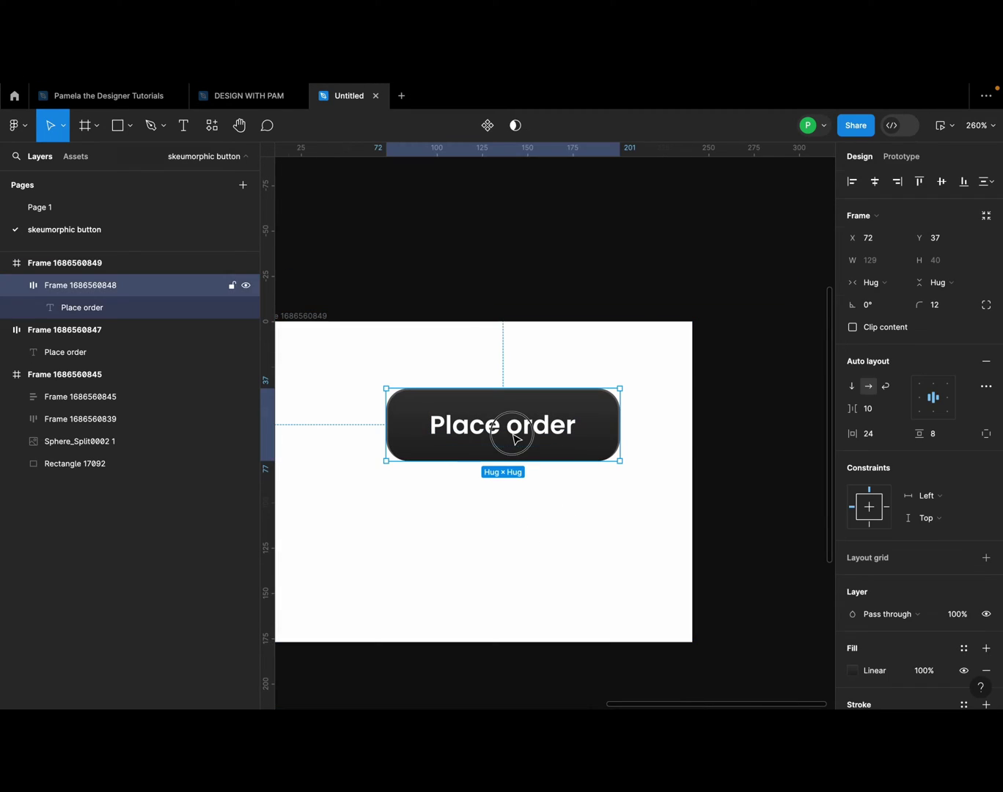
pyautogui.scroll(2, 438, 460)
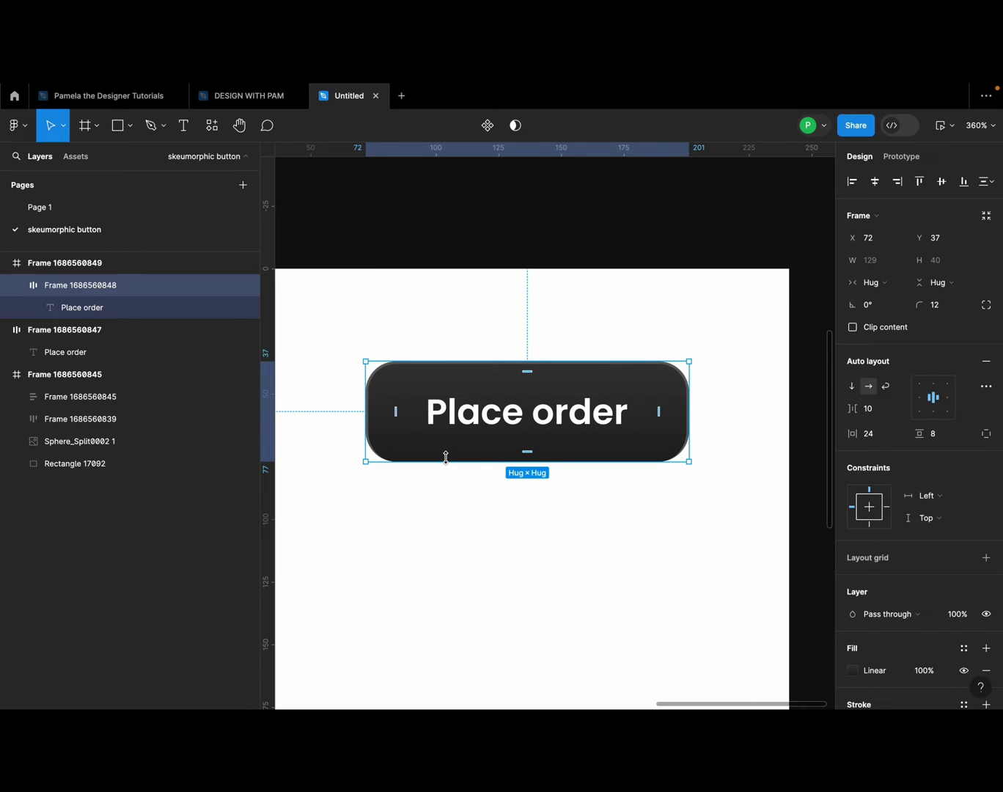
# Step: Wrap the button in a new auto layout frame with corner radius 12
pyautogui.hotkey('shift', 'a')
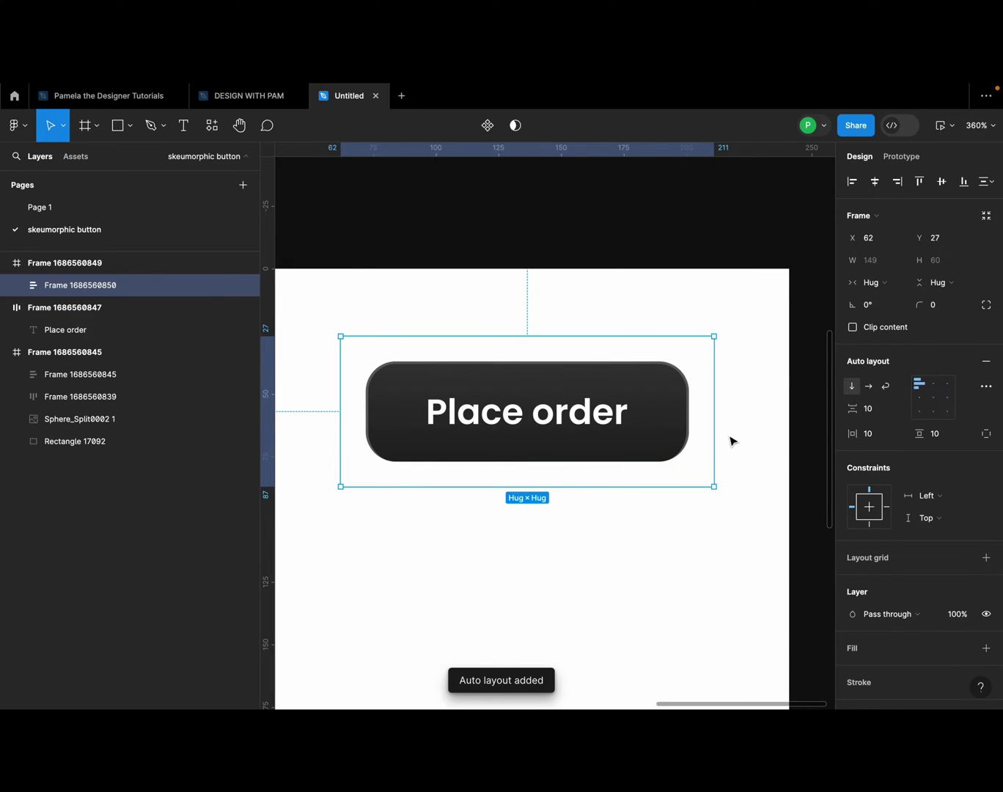
pyautogui.click(940, 308)
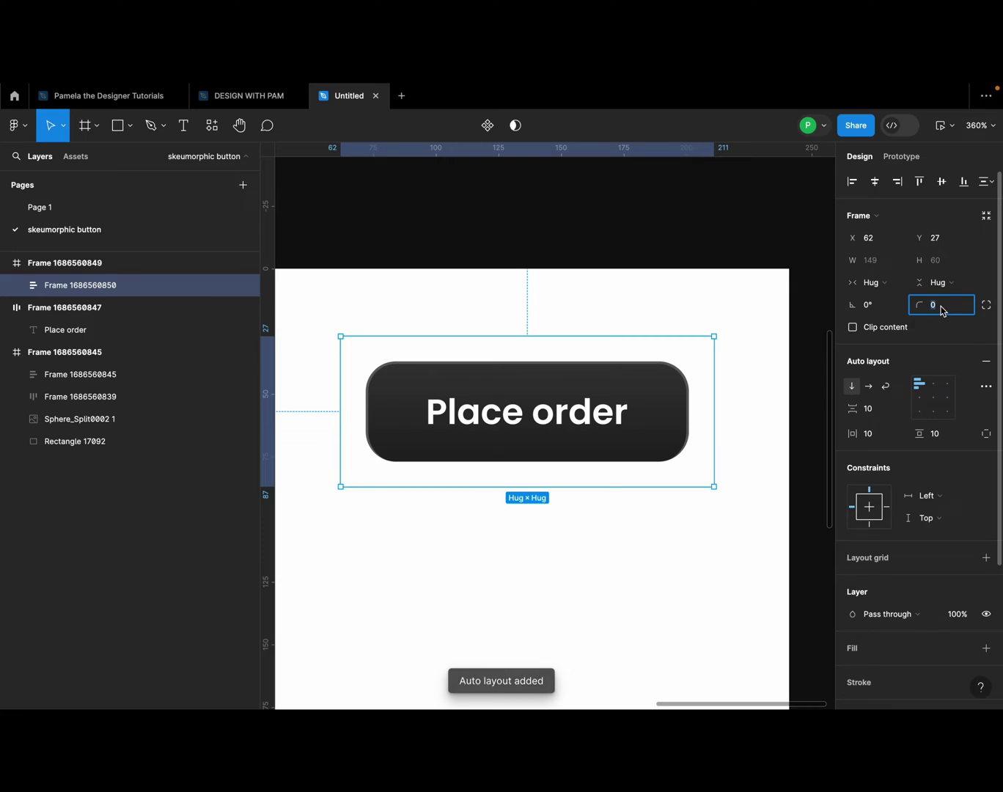
pyautogui.write('12')
pyautogui.press('Return')
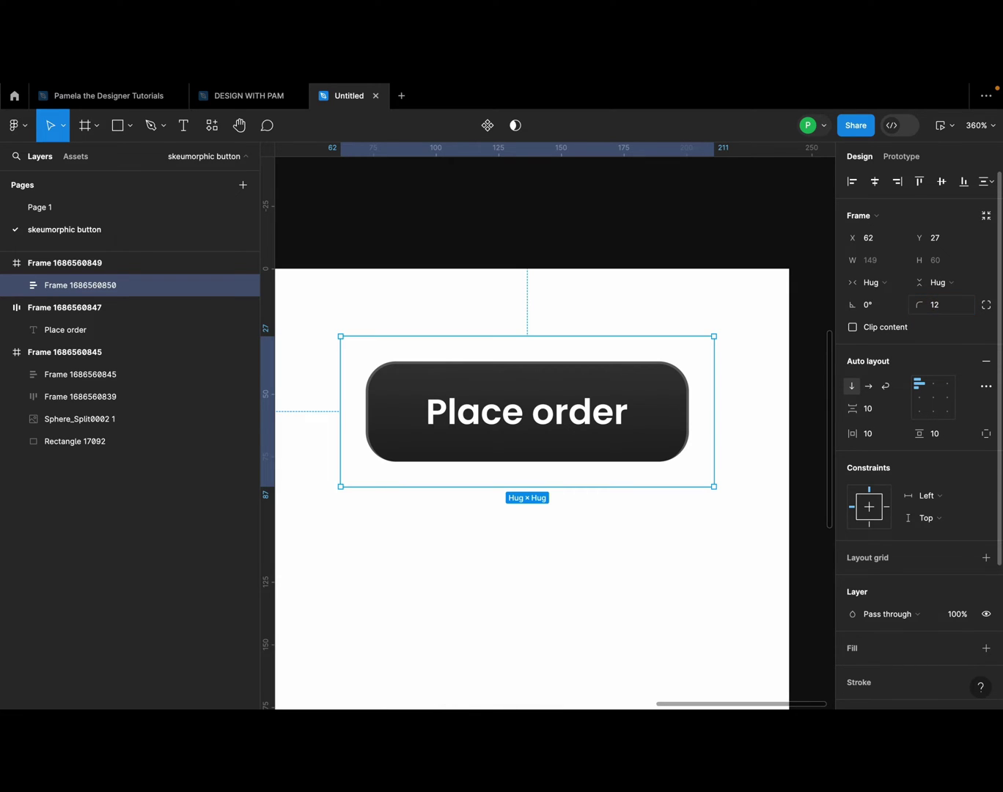
# Step: Set the wrapper frame's horizontal and vertical padding to 1
pyautogui.click(879, 437)
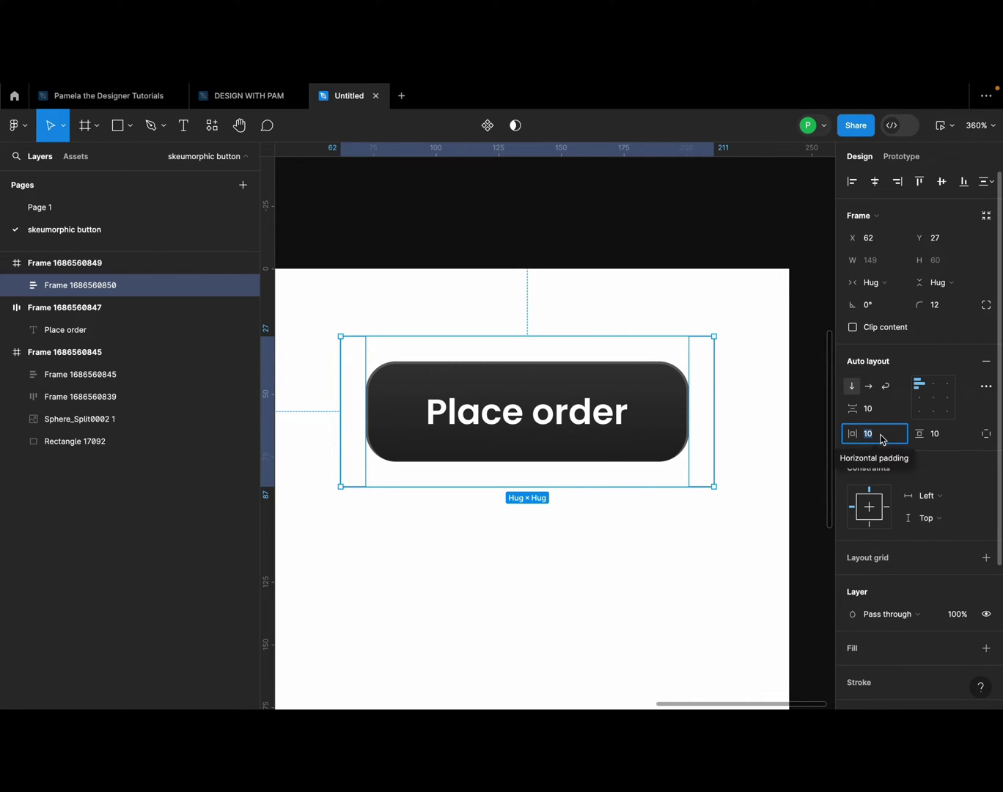
pyautogui.write('1')
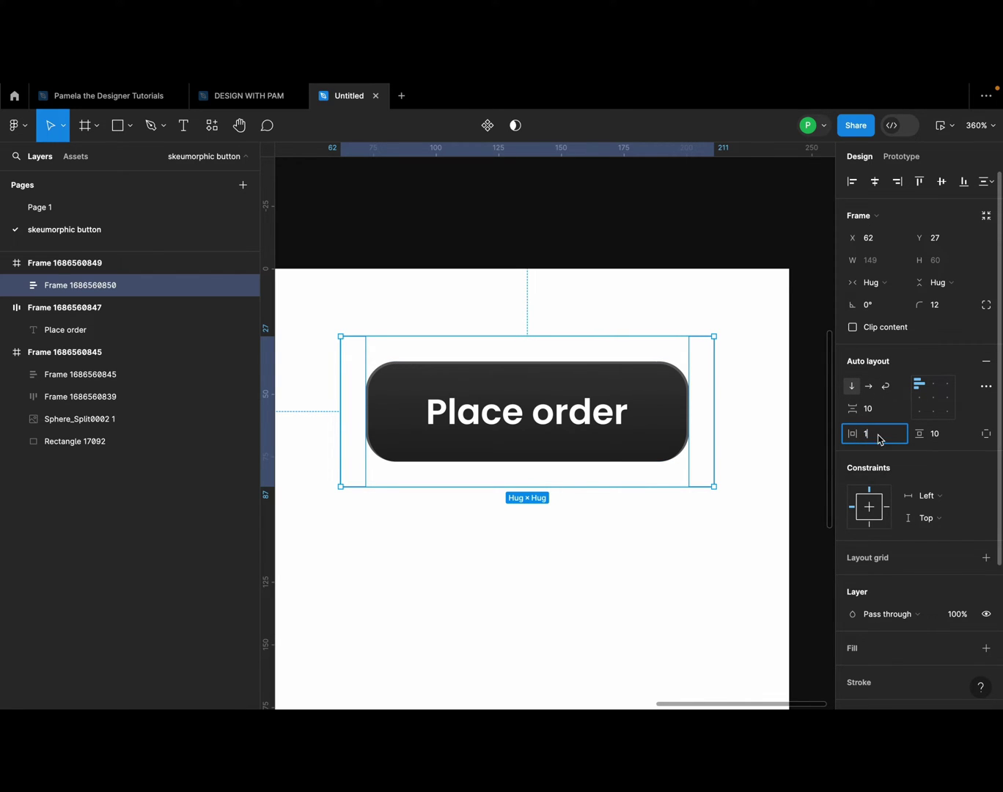
pyautogui.click(949, 437)
pyautogui.write('1')
pyautogui.press('Return')
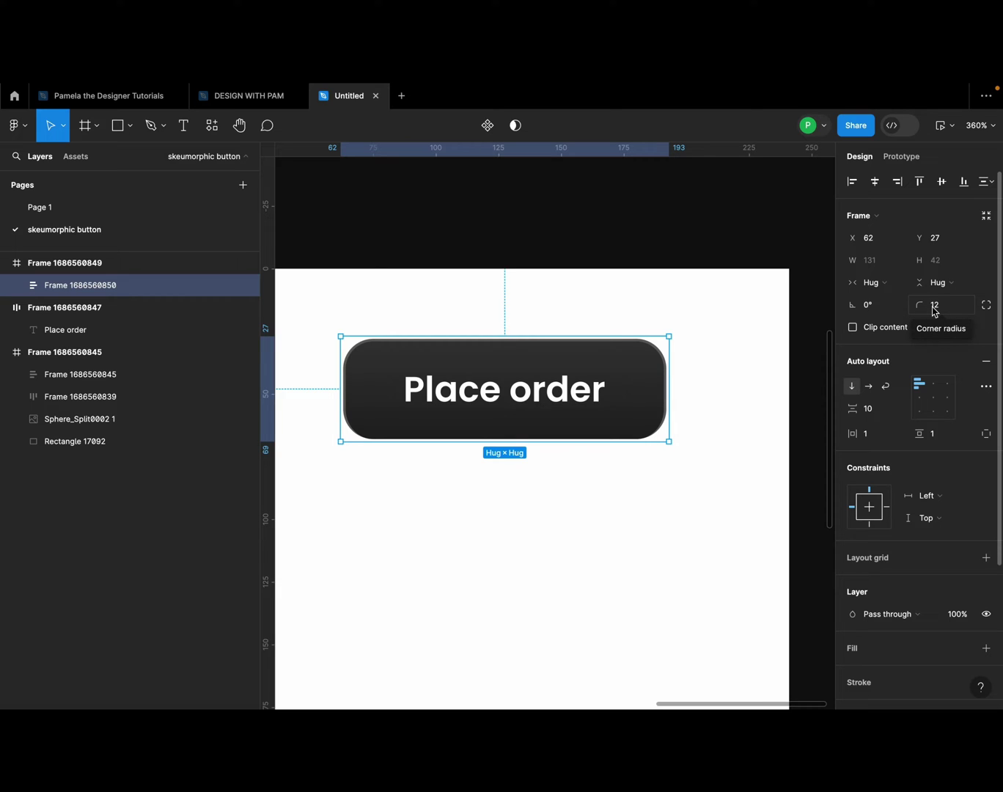
# Step: Add a fill with hex 323131 to the button's wrapper frame
pyautogui.scroll(-3, 997, 533)
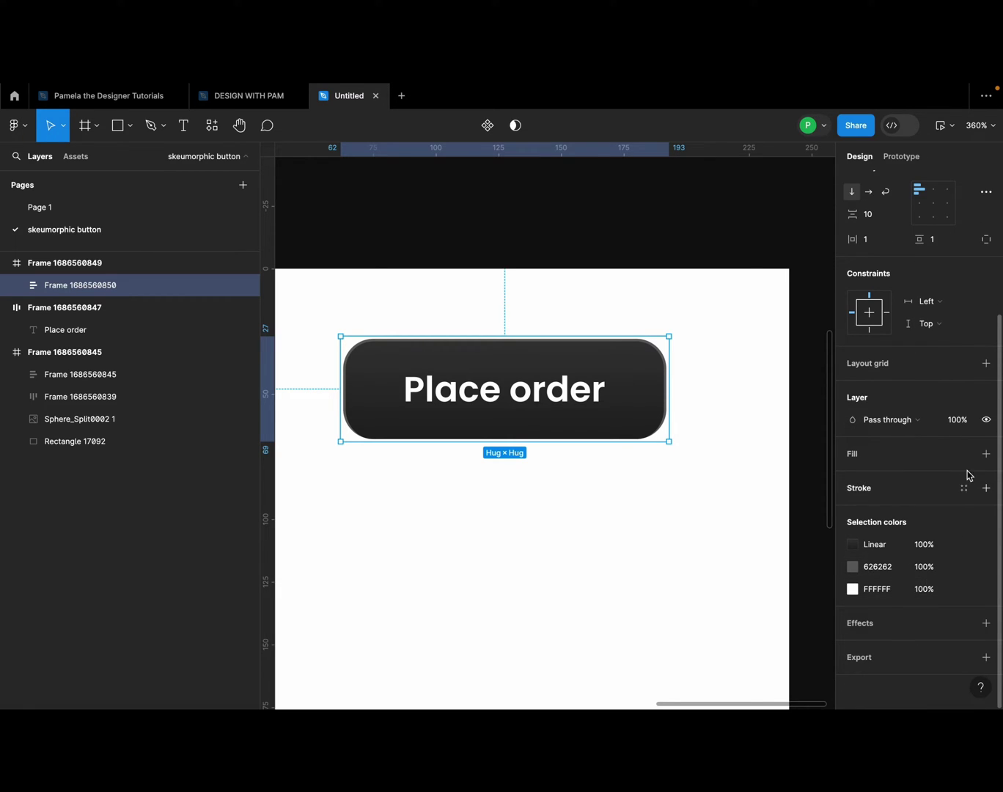
pyautogui.click(986, 455)
pyautogui.click(852, 476)
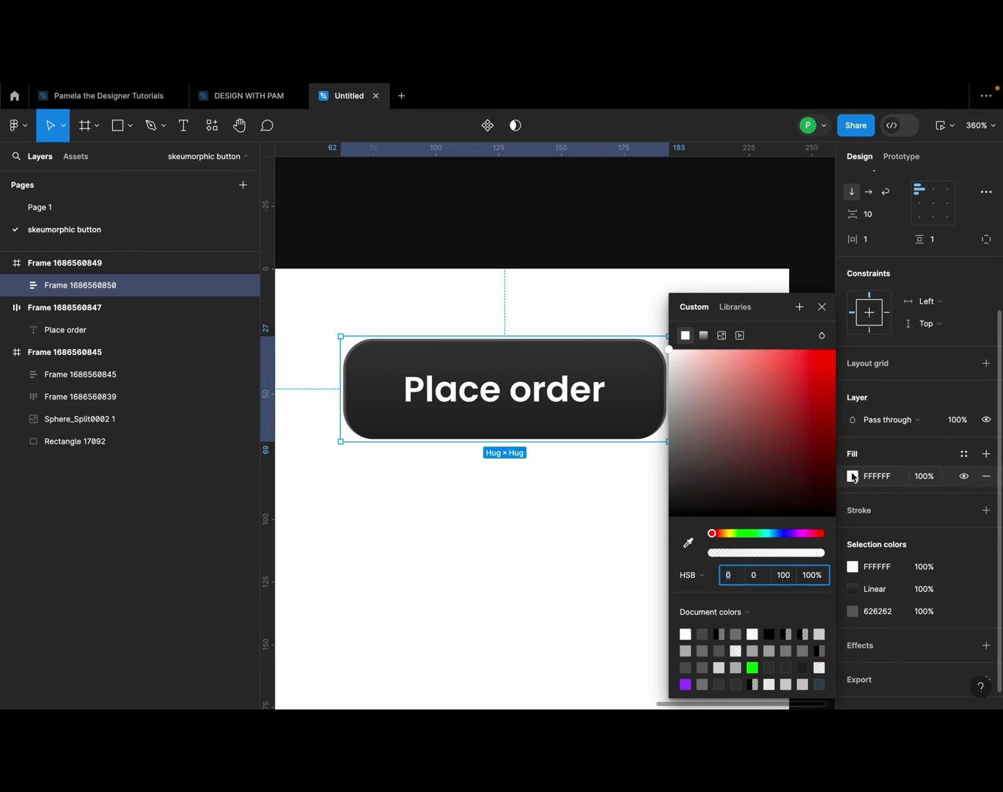
pyautogui.click(893, 478)
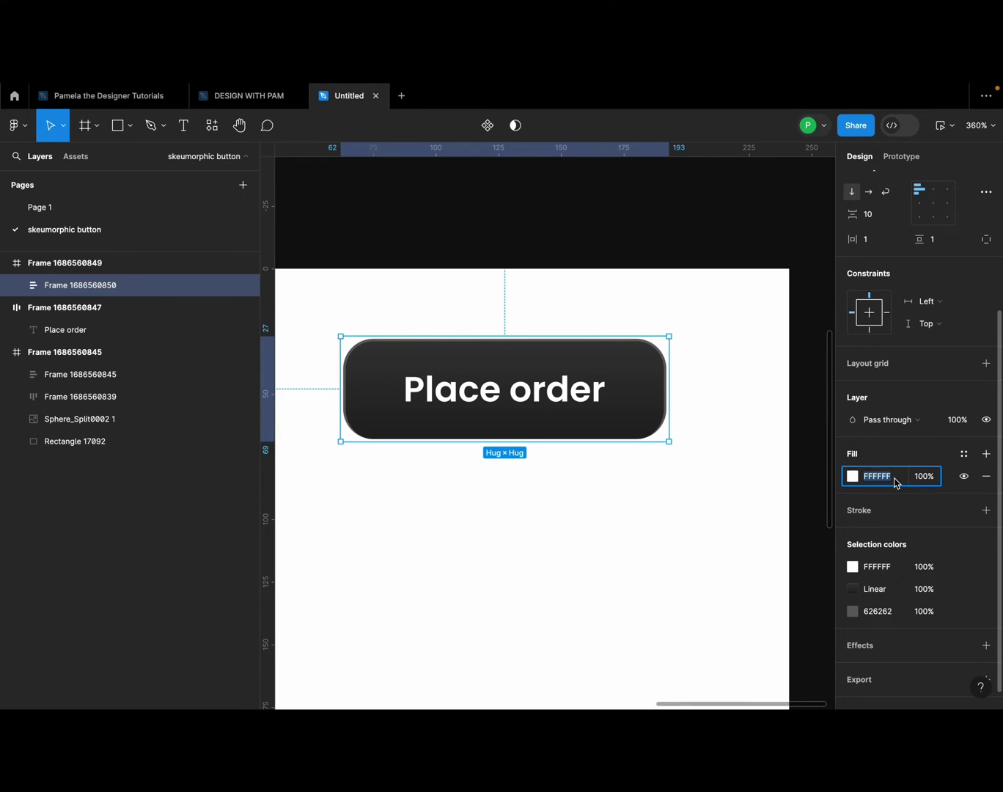
pyautogui.write('3')
pyautogui.write('23131')
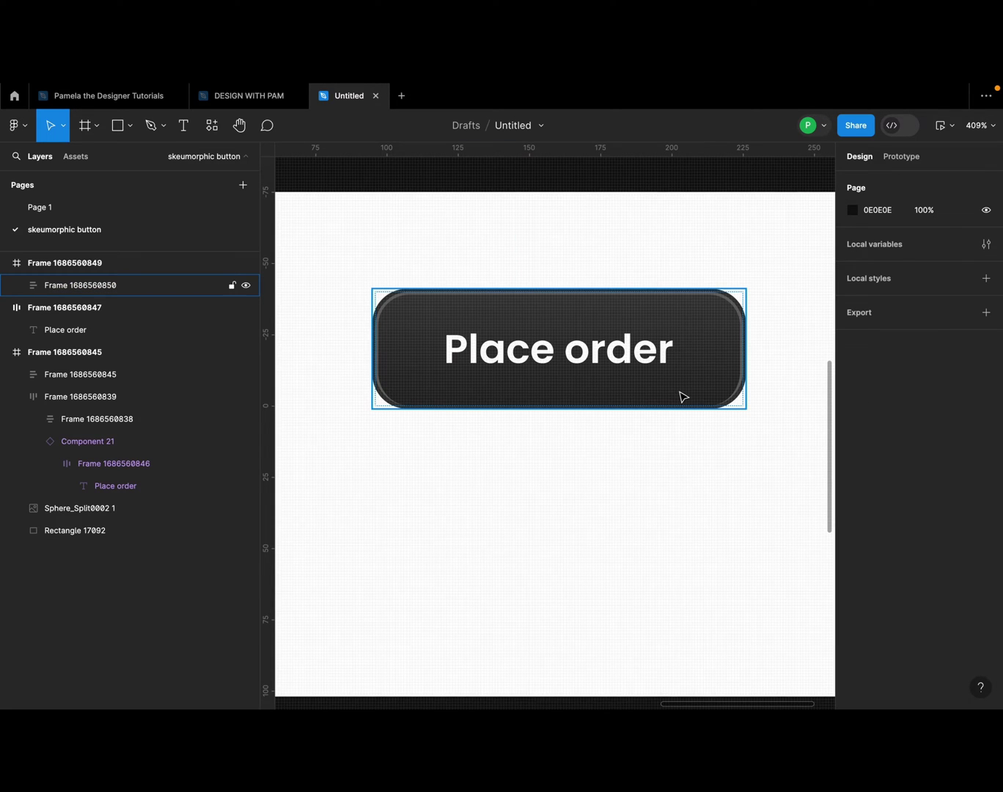
# Step: Select the wrapper frame and nudge it slightly upward inside the white frame
pyautogui.press('Escape')
pyautogui.scroll(-5, 523, 475)
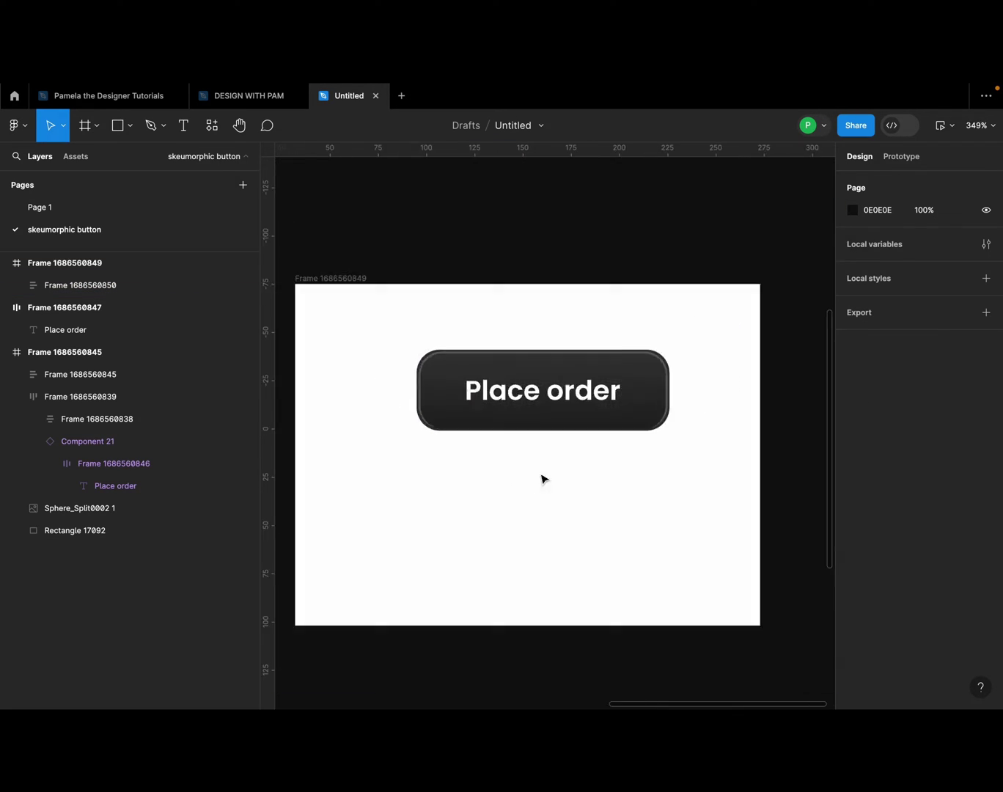
pyautogui.press('Escape')
pyautogui.scroll(3, 517, 411)
pyautogui.click(624, 413)
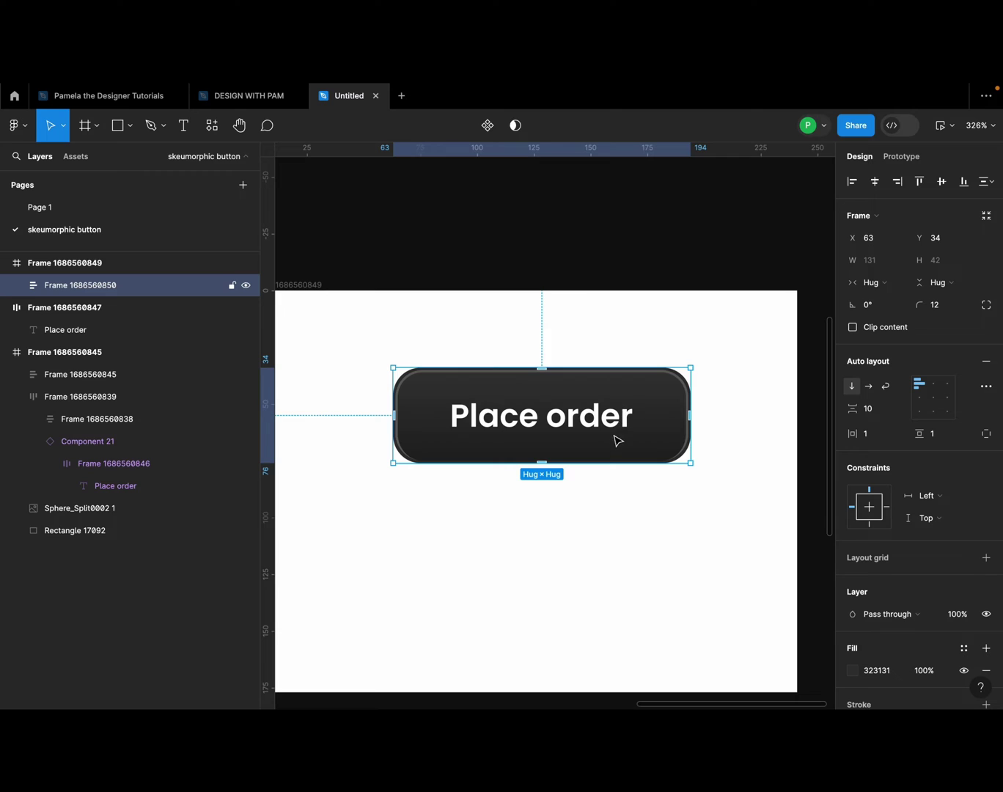
pyautogui.scroll(1, 616, 446)
pyautogui.moveTo(615, 447); pyautogui.dragTo(593, 394)
pyautogui.scroll(-10, 649, 403)
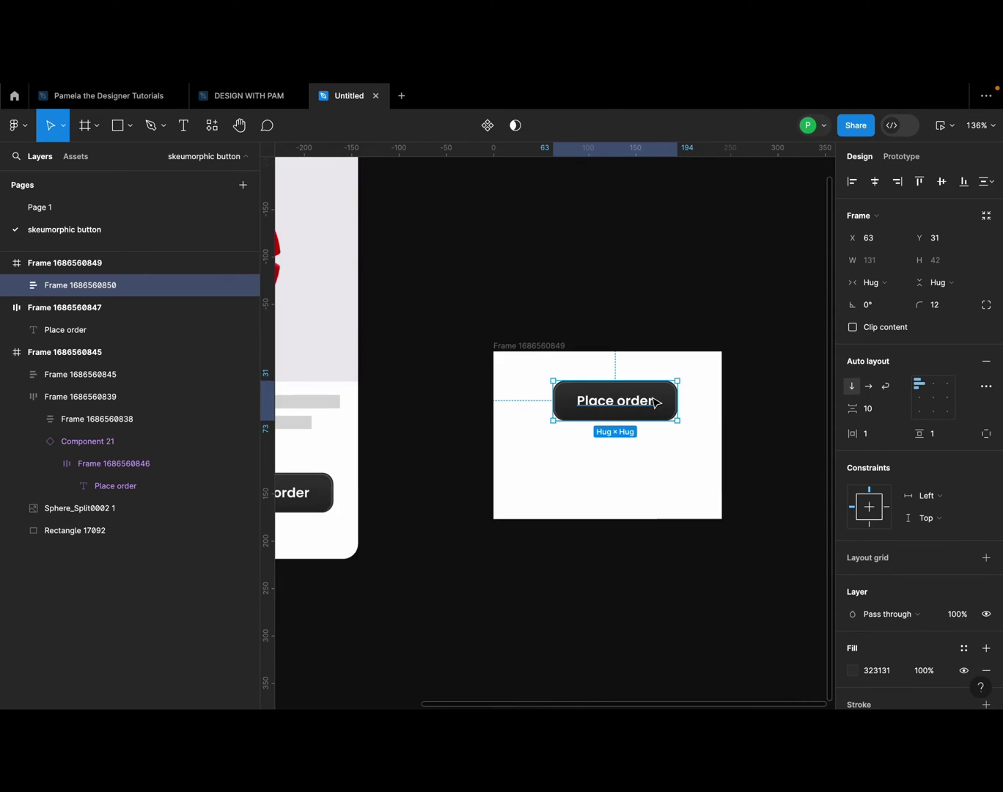
pyautogui.scroll(5, 472, 475)
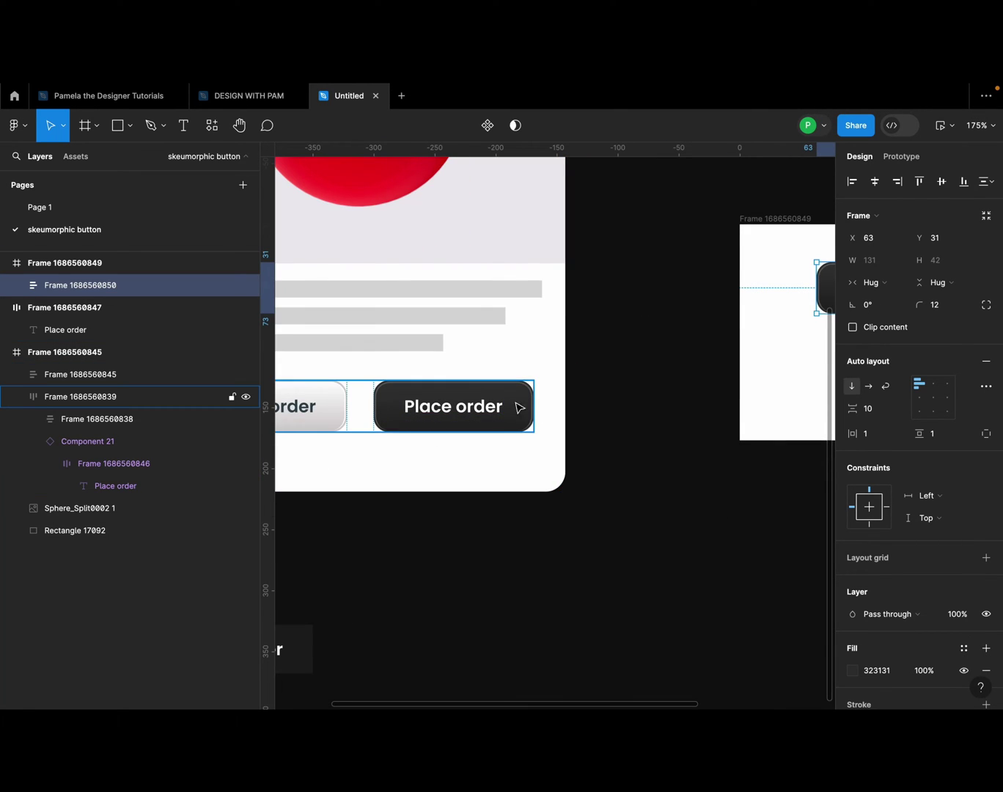
pyautogui.scroll(-3, 495, 415)
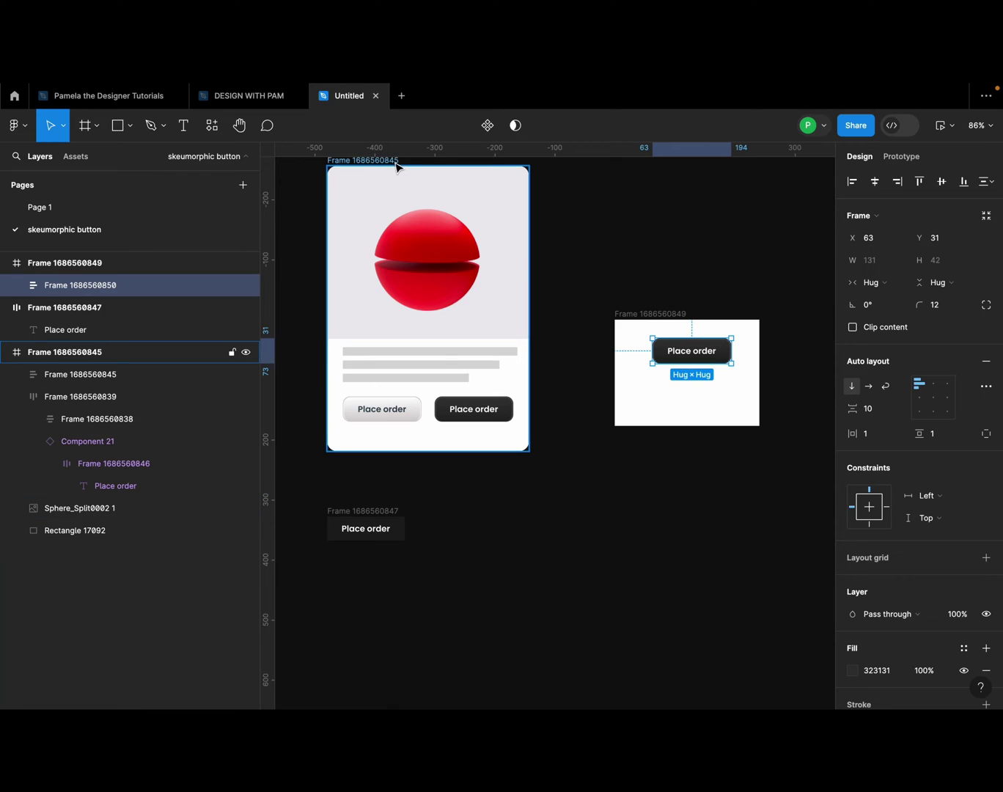
pyautogui.scroll(3, 759, 325)
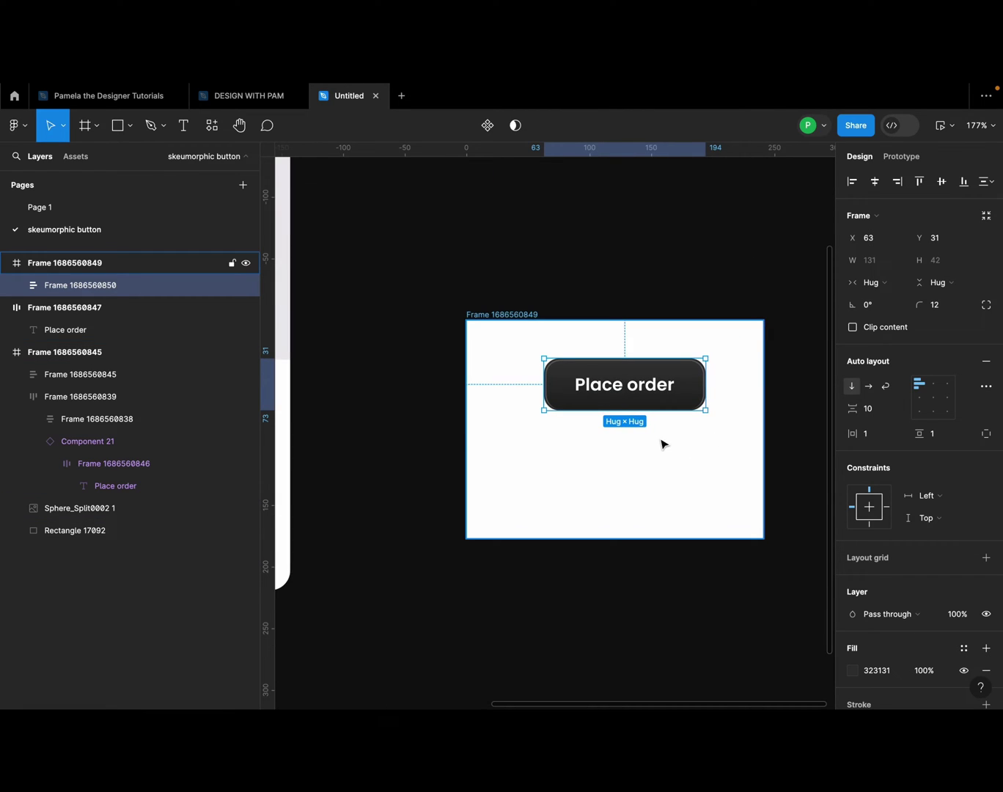
# Step: Duplicate the button below itself and combine both copies into a two-variant component set
pyautogui.moveTo(654, 396); pyautogui.dragTo(649, 464)
pyautogui.keyDown('shift'); pyautogui.click(662, 397); pyautogui.keyUp('shift')
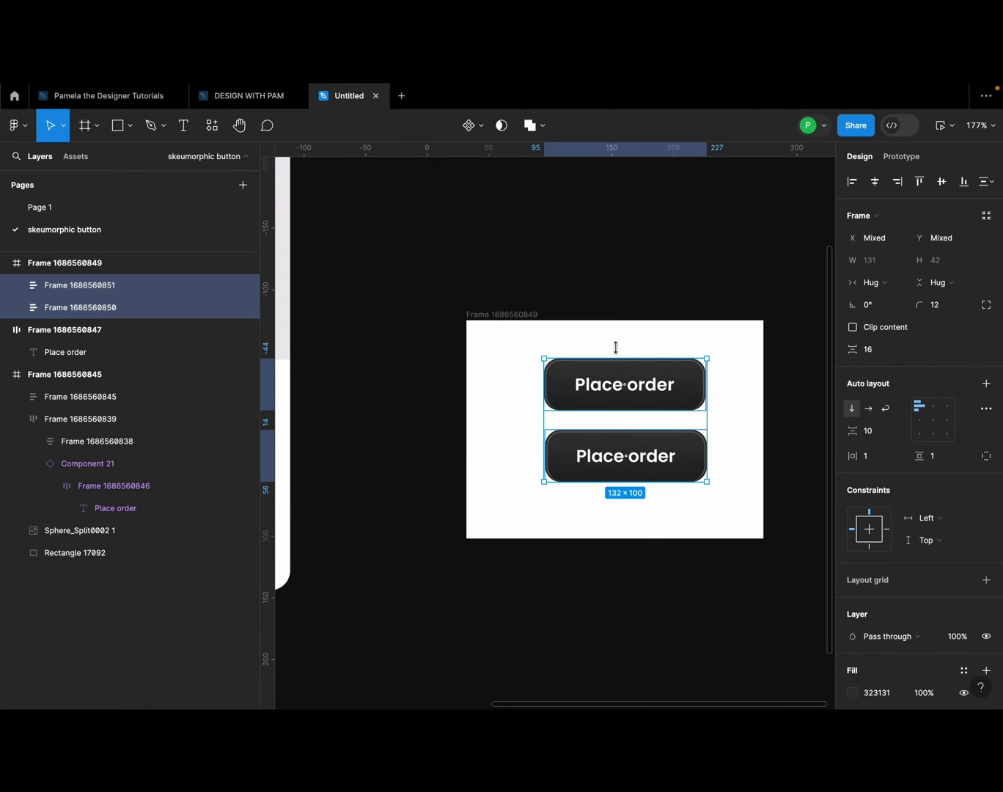
pyautogui.click(476, 126)
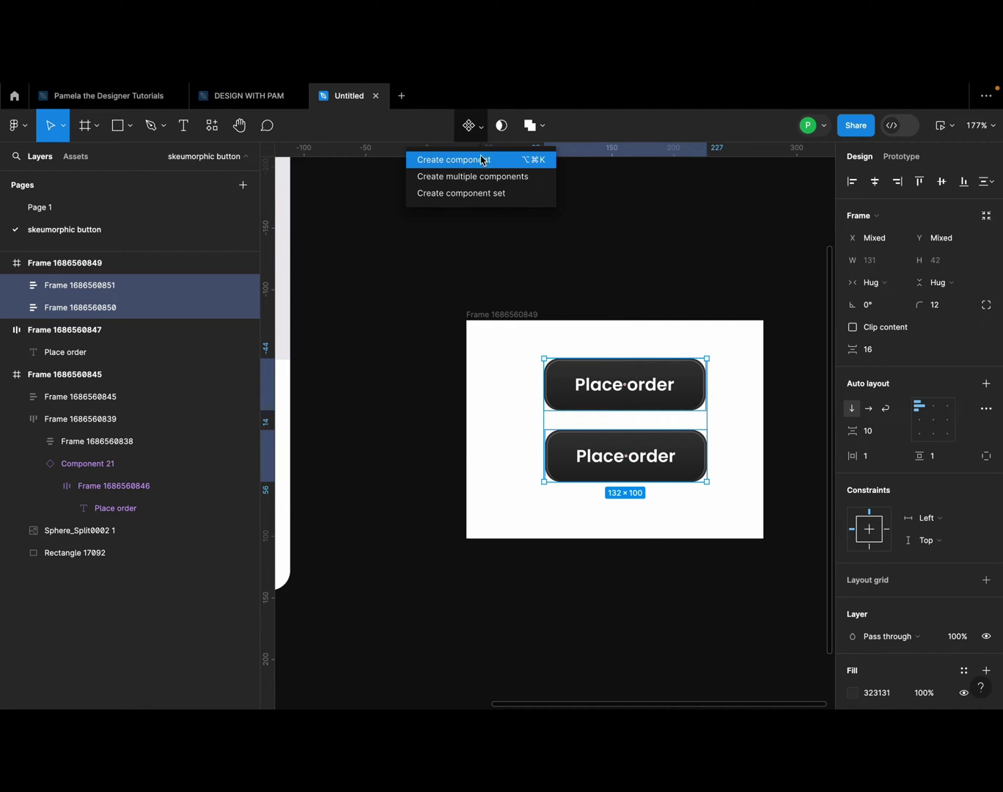
pyautogui.click(480, 193)
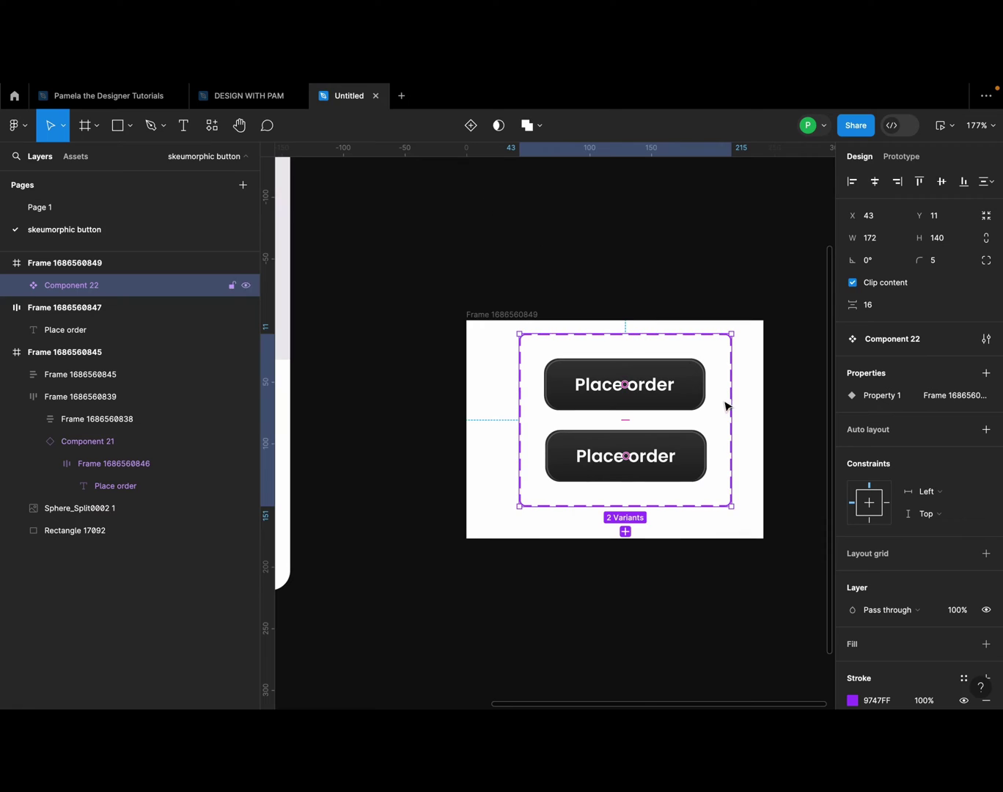
# Step: Select the top variant, then the bottom variant of Component 22
pyautogui.scroll(5, 726, 410)
pyautogui.click(606, 372)
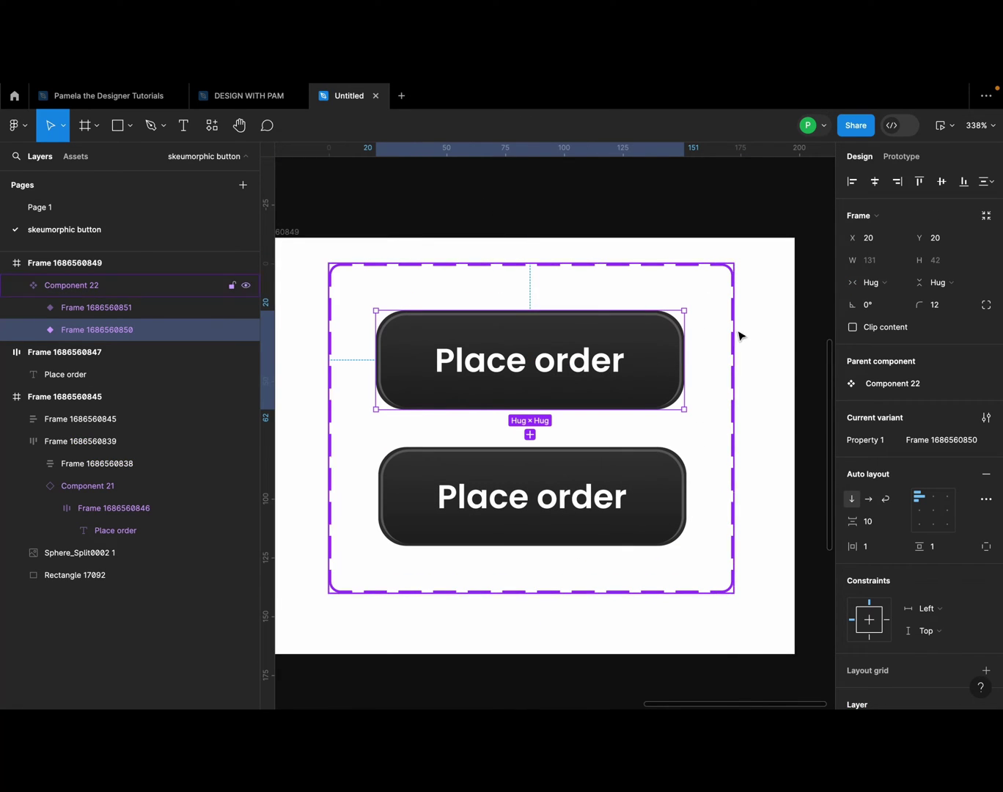
pyautogui.click(614, 486)
pyautogui.scroll(2, 476, 536)
pyautogui.scroll(2, 423, 488)
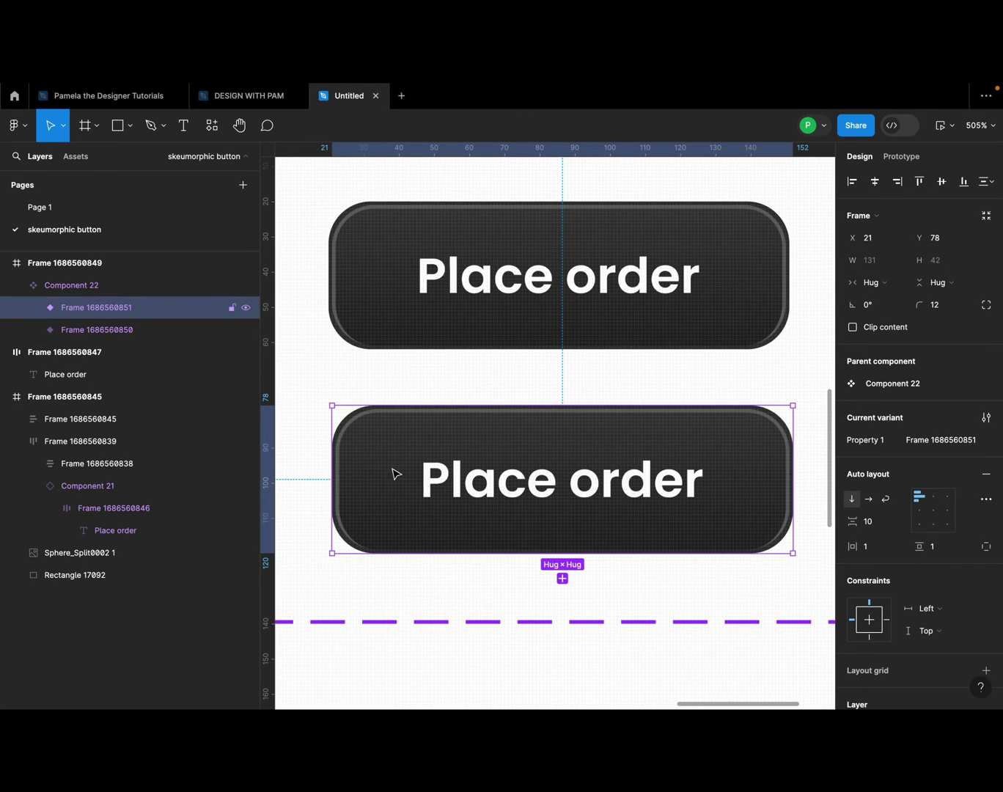
pyautogui.scroll(-4, 904, 612)
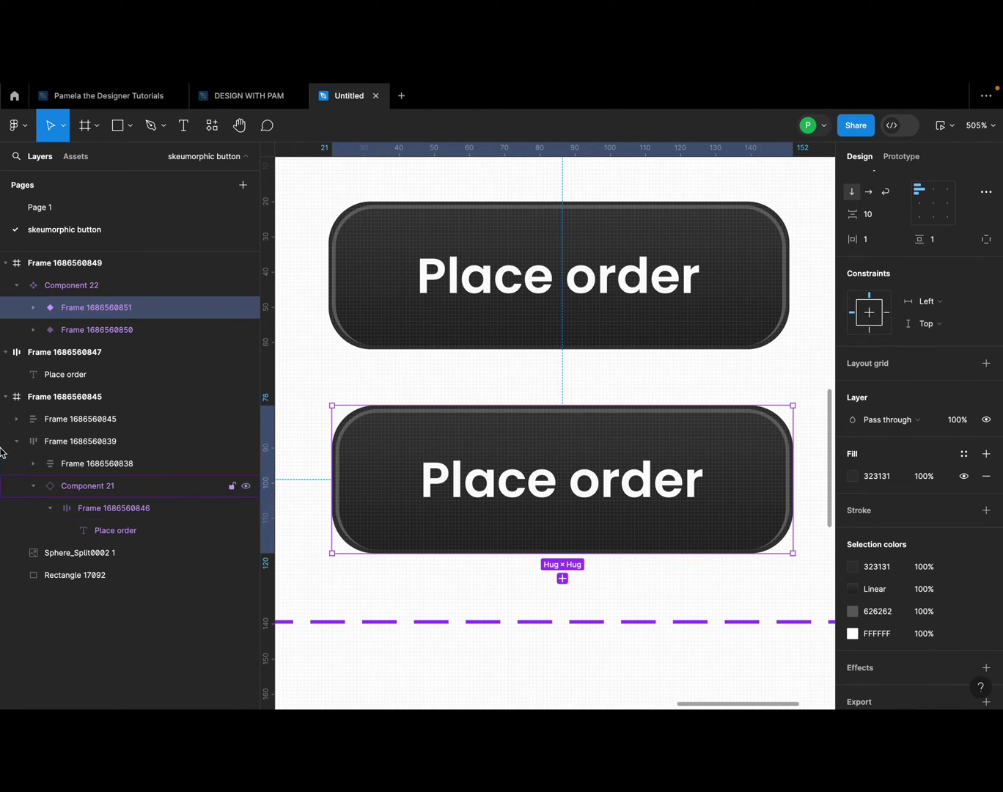
# Step: Select the second variant's inner button frame, trying and undoing a lighter border colour
pyautogui.click(34, 308)
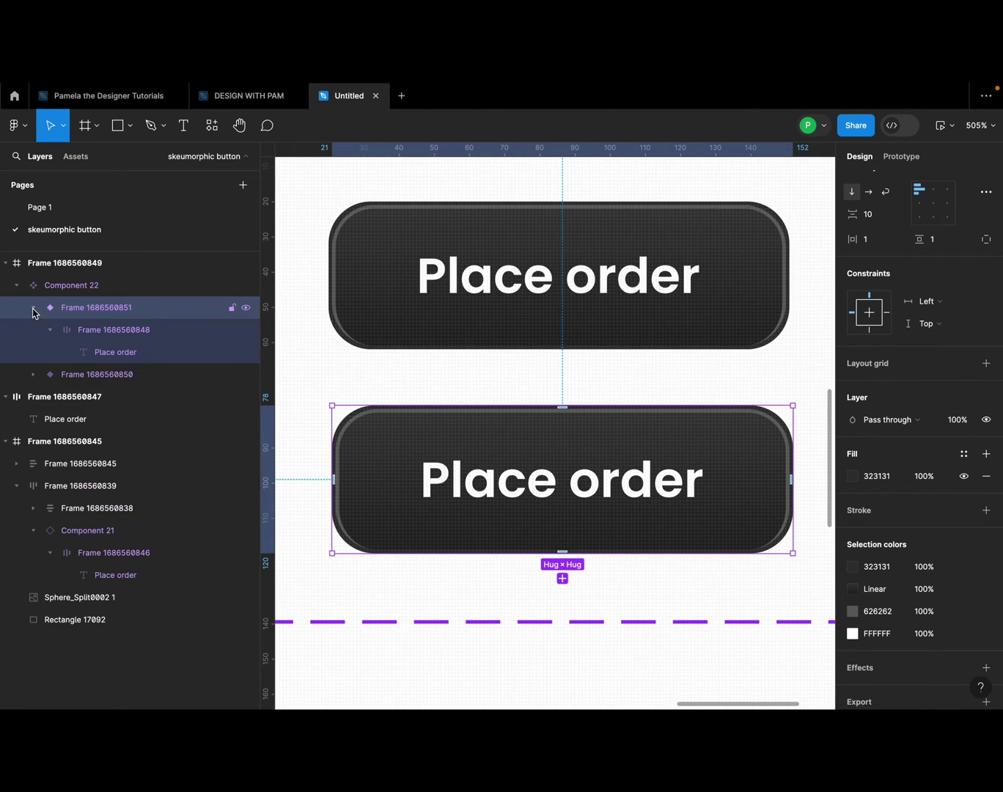
pyautogui.click(96, 336)
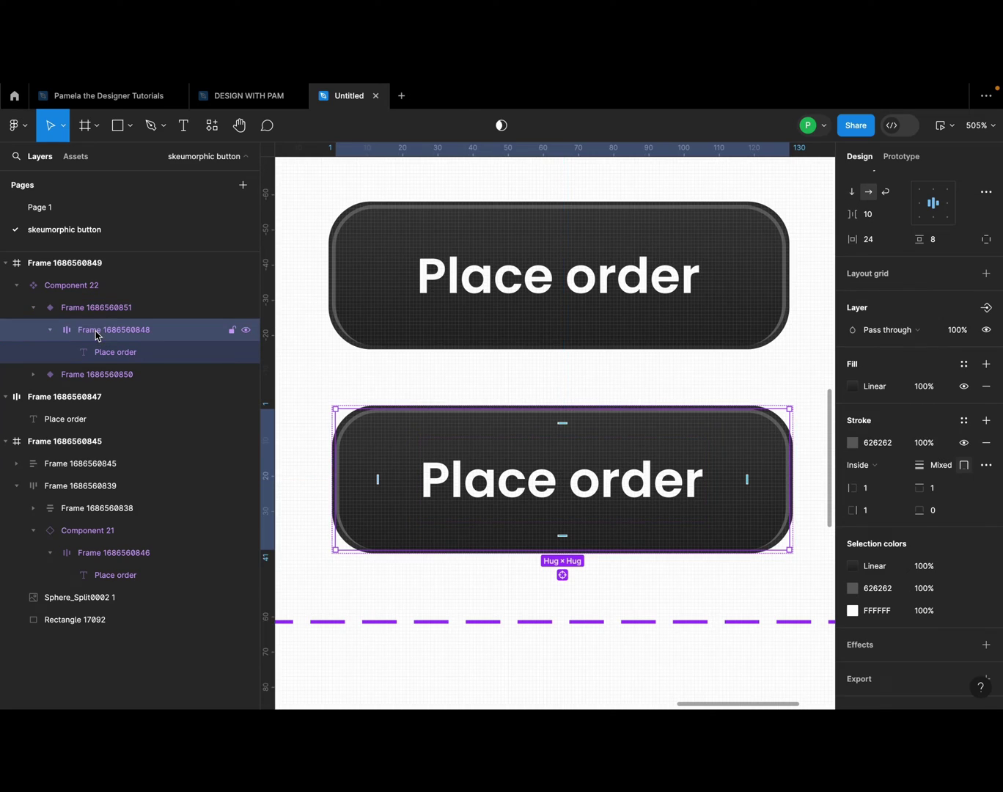
pyautogui.click(852, 443)
pyautogui.moveTo(668, 450); pyautogui.dragTo(670, 413)
pyautogui.hotkey('ctrl', 'z')
# Step: Lighten the gradient fill's first stop to grey HSB 0, 1, 56 and raise its start point
pyautogui.click(854, 388)
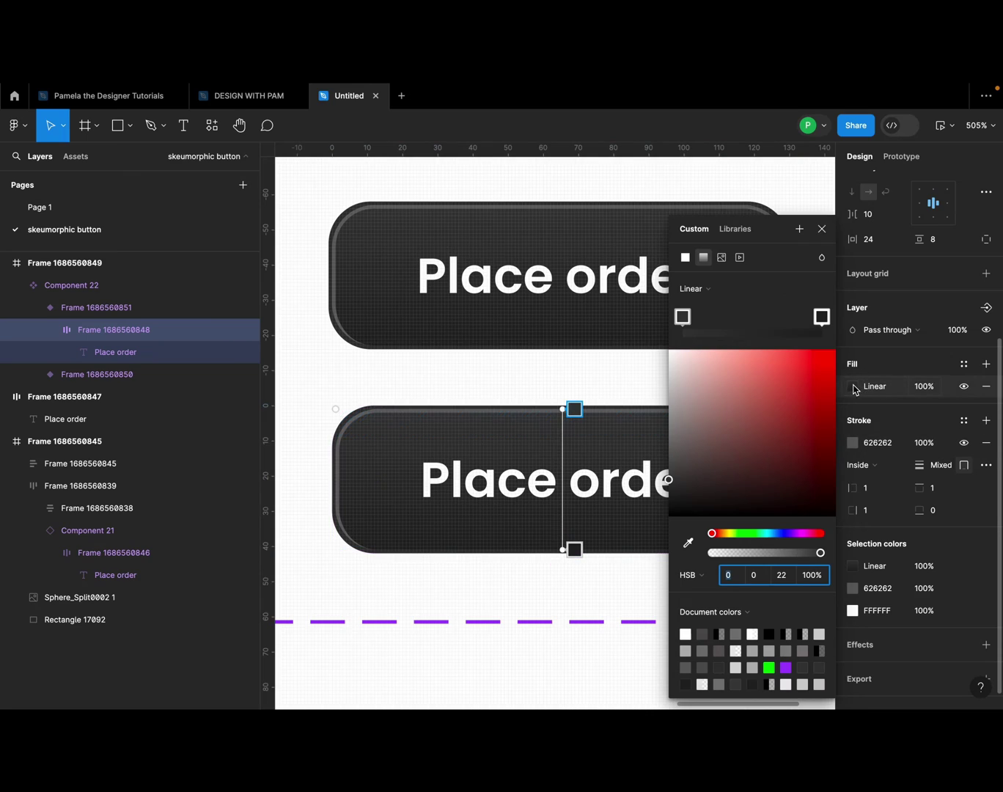
pyautogui.moveTo(676, 409)
pyautogui.mouseDown()
pyautogui.moveTo(675, 431)
pyautogui.moveTo(670, 422)
pyautogui.mouseUp()
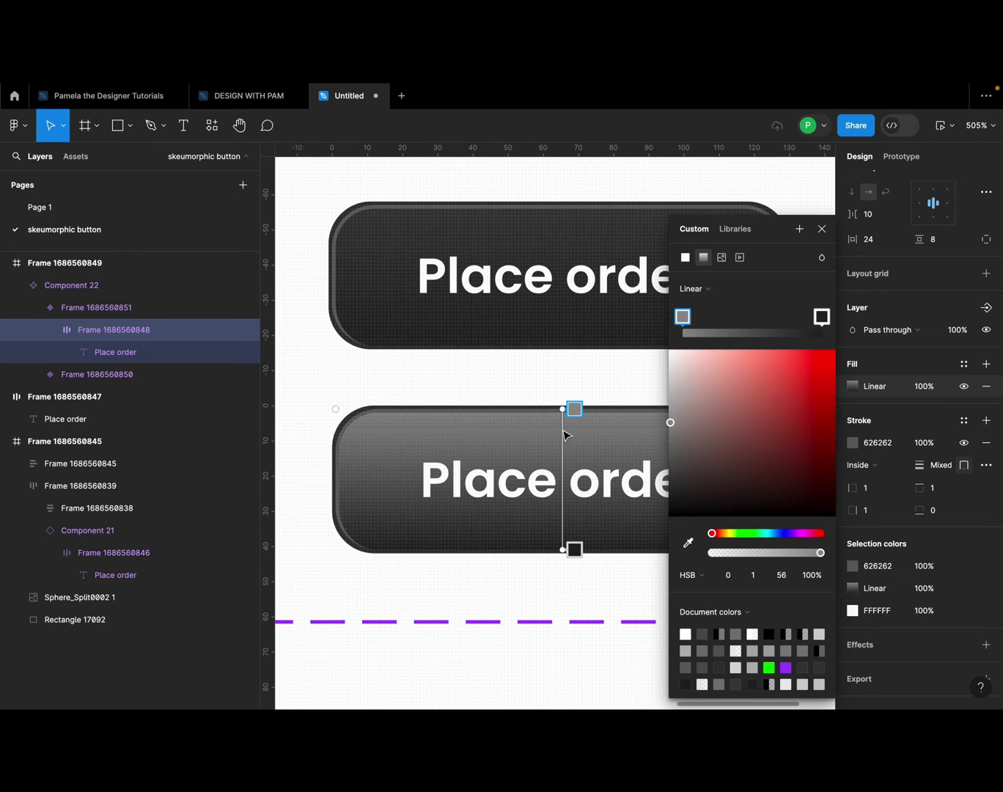
pyautogui.moveTo(559, 410); pyautogui.dragTo(558, 367)
pyautogui.click(821, 229)
pyautogui.press('Escape')
pyautogui.press('Escape')
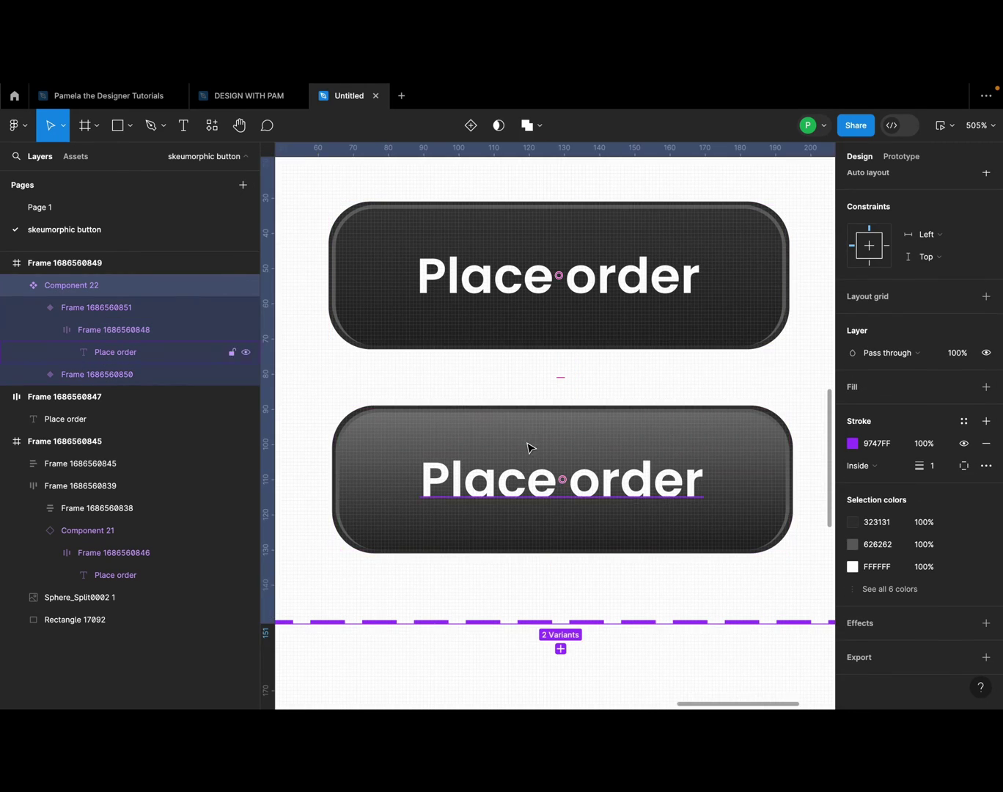
pyautogui.hotkey('shift', '2')
# Step: Connect the top dark variant to the lighter variant with a While hovering trigger
pyautogui.click(595, 351)
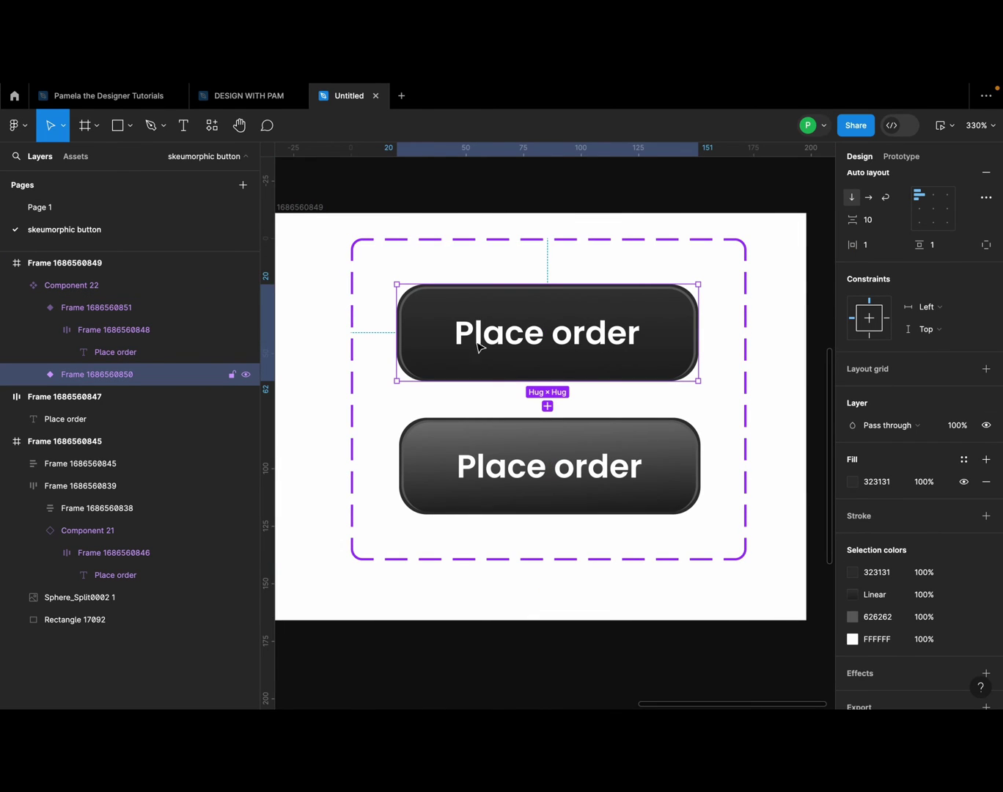
pyautogui.scroll(5, 956, 227)
pyautogui.click(903, 156)
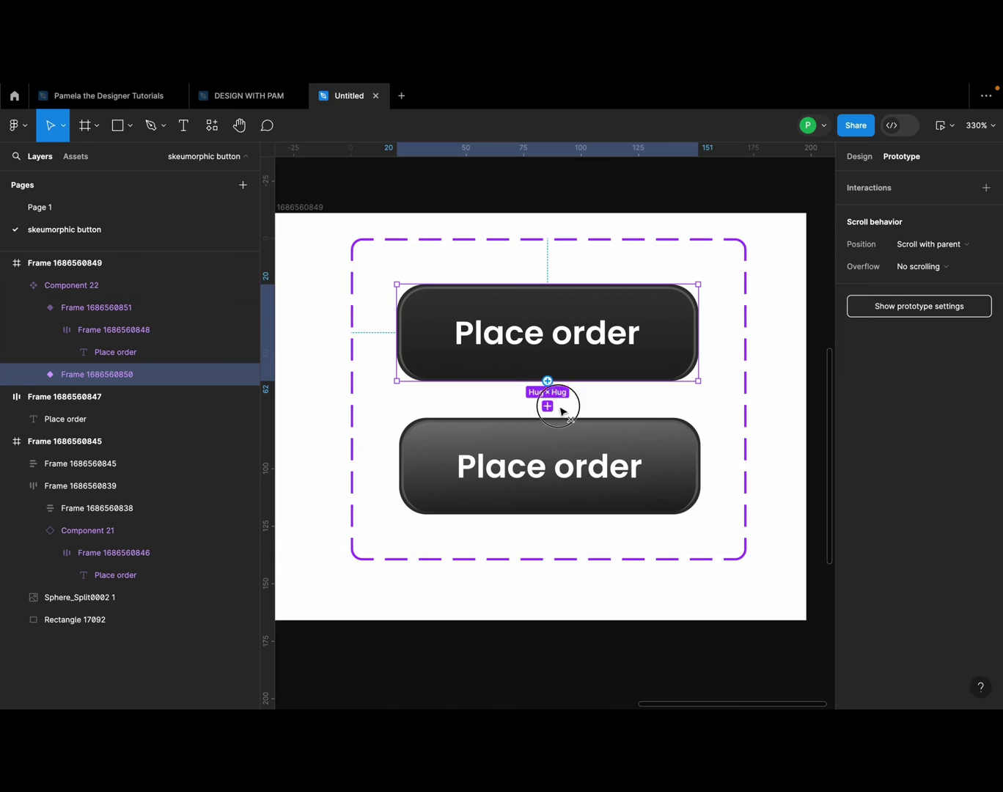
pyautogui.moveTo(547, 405); pyautogui.dragTo(580, 485)
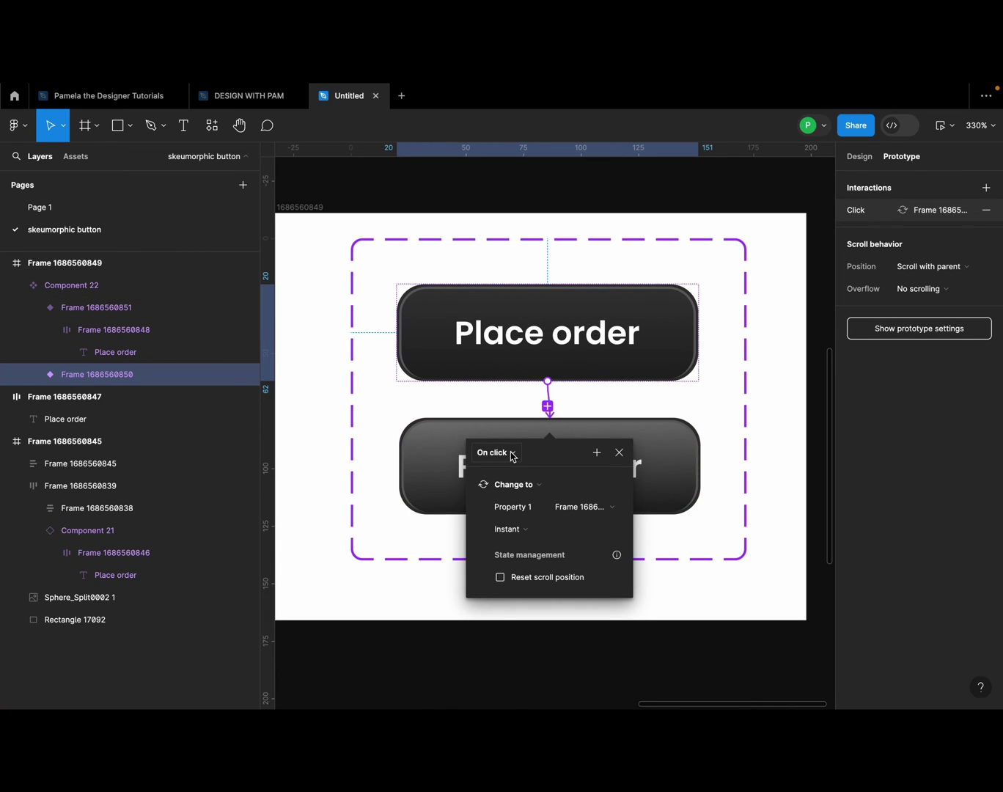
pyautogui.click(512, 453)
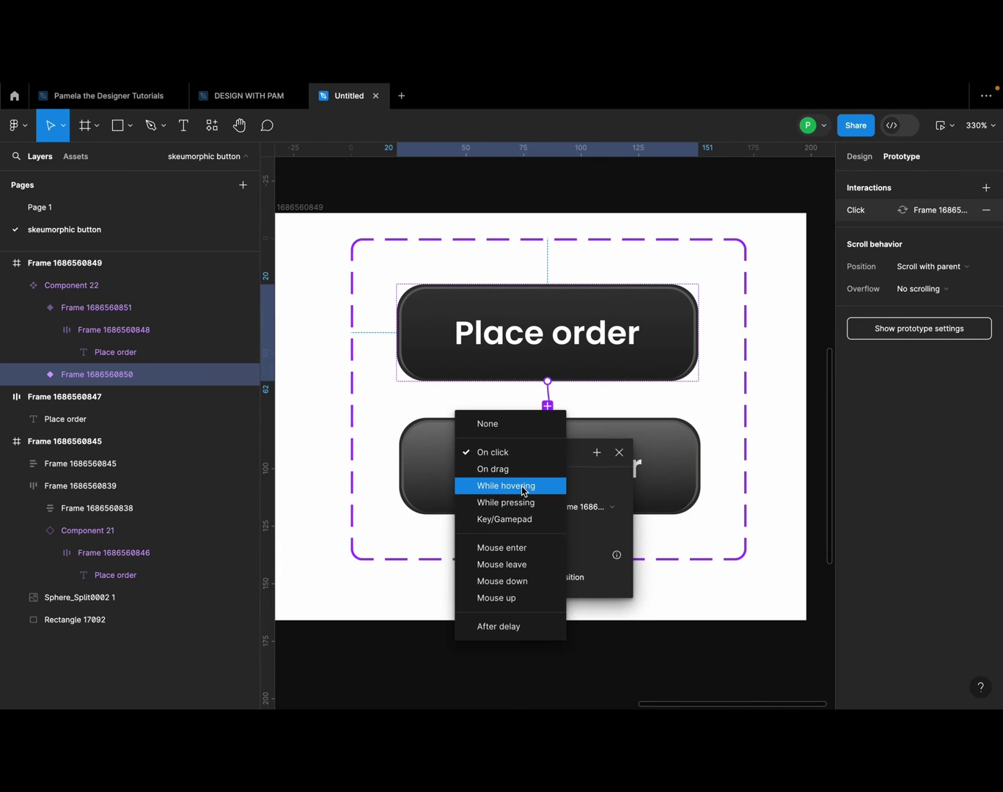
pyautogui.click(524, 487)
pyautogui.click(620, 453)
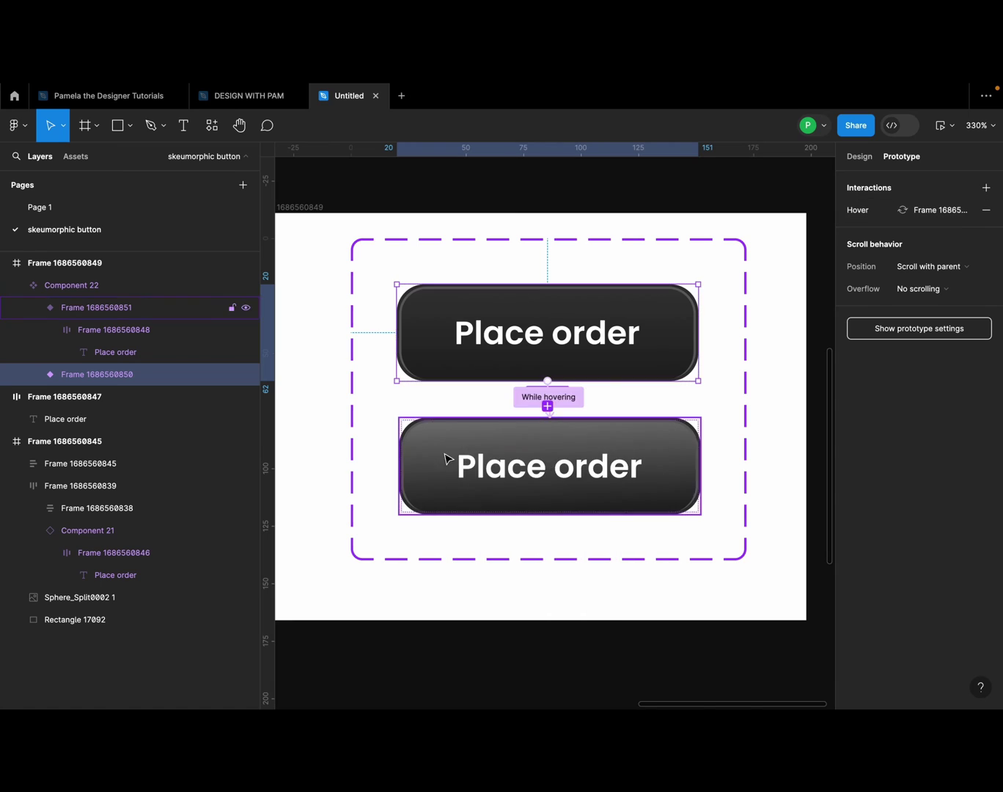
# Step: Alt-drag a duplicate of the product card to the right of the buttons
pyautogui.scroll(-5, 449, 455)
pyautogui.scroll(-5, 450, 452)
pyautogui.moveTo(351, 391); pyautogui.dragTo(664, 418)
pyautogui.scroll(5, 492, 458)
pyautogui.click(504, 393)
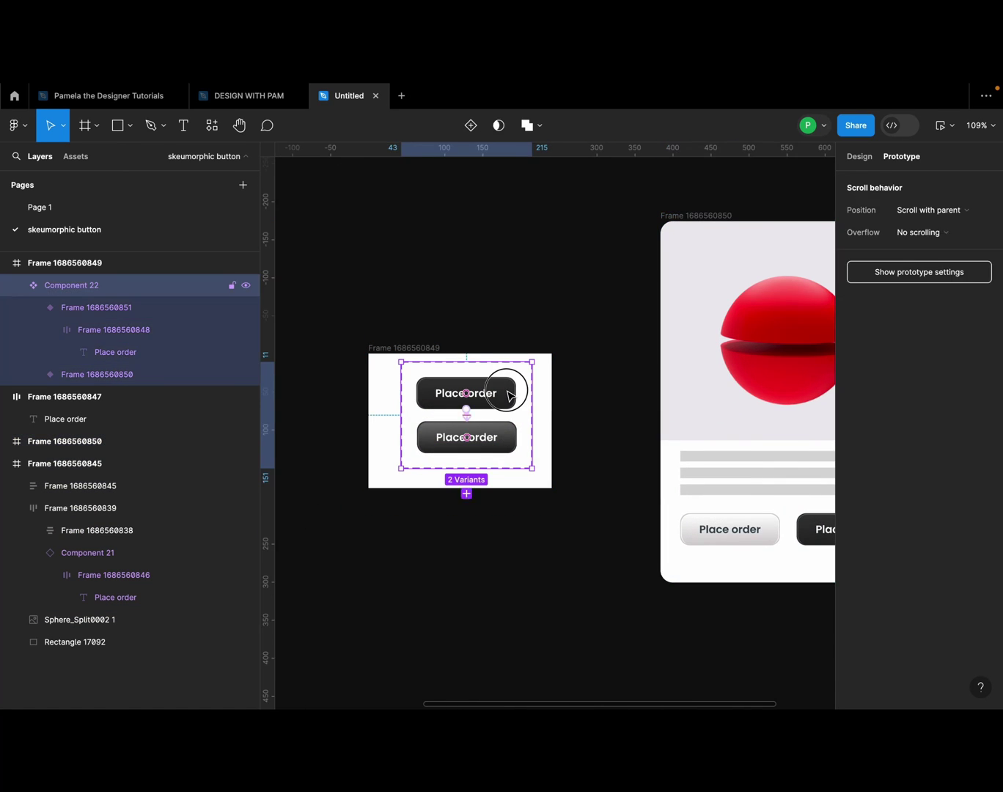
pyautogui.doubleClick(511, 396)
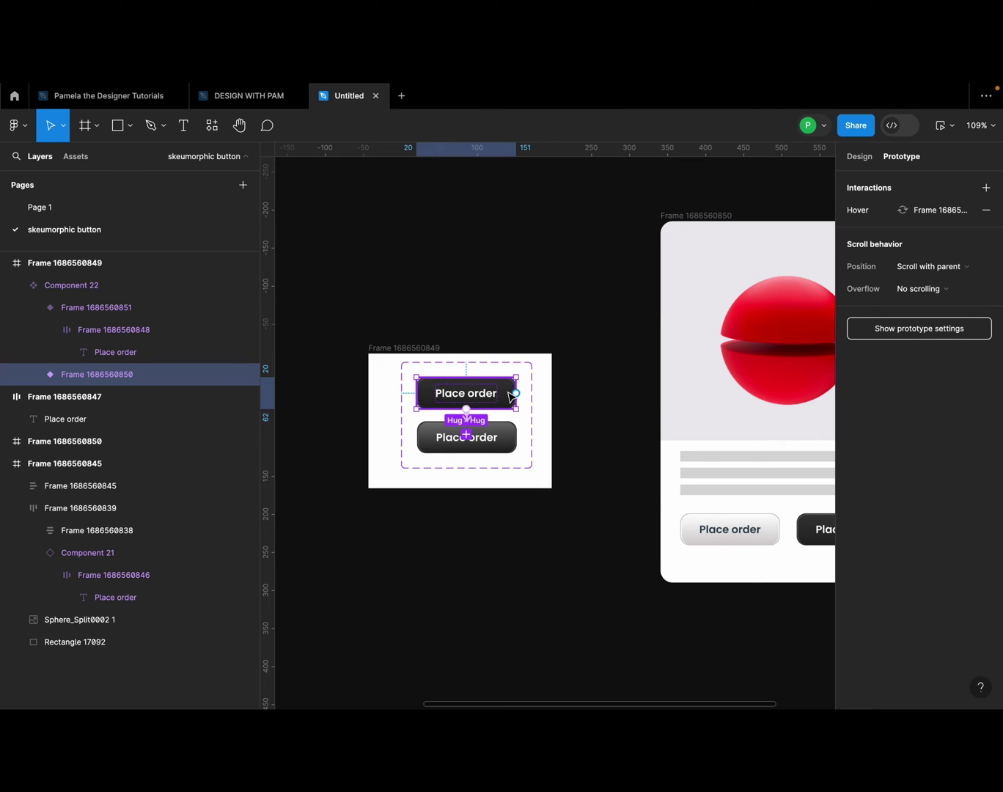
pyautogui.scroll(-3, 455, 415)
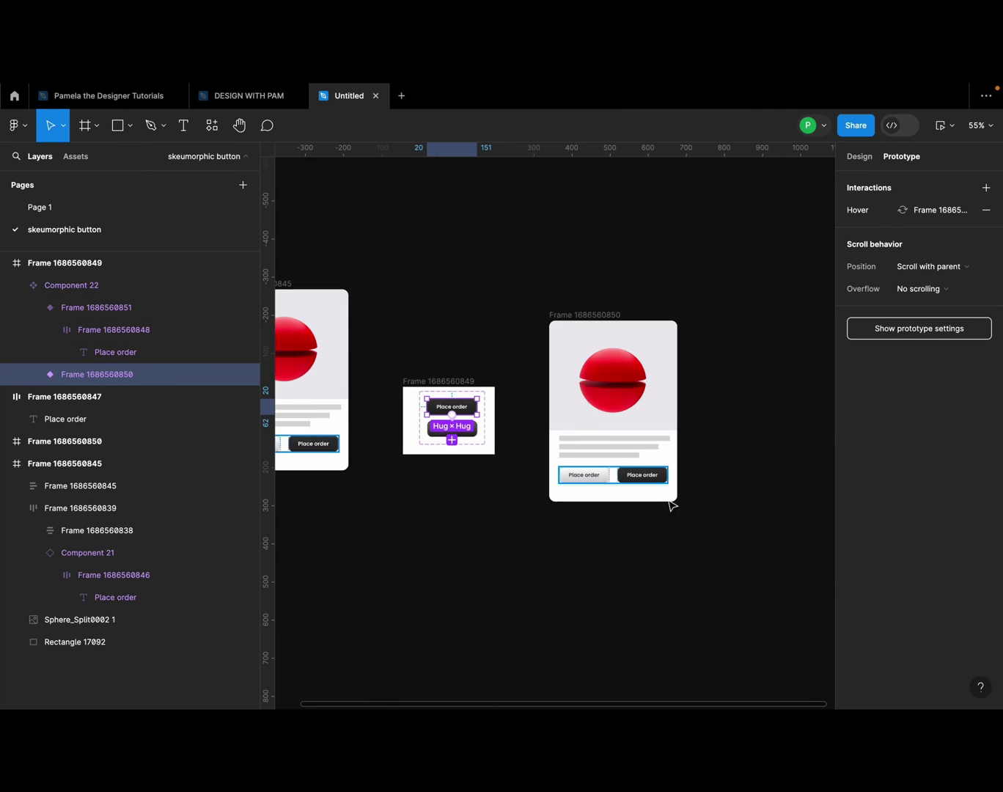
pyautogui.scroll(5, 630, 447)
pyautogui.click(613, 407)
pyautogui.doubleClick(607, 405)
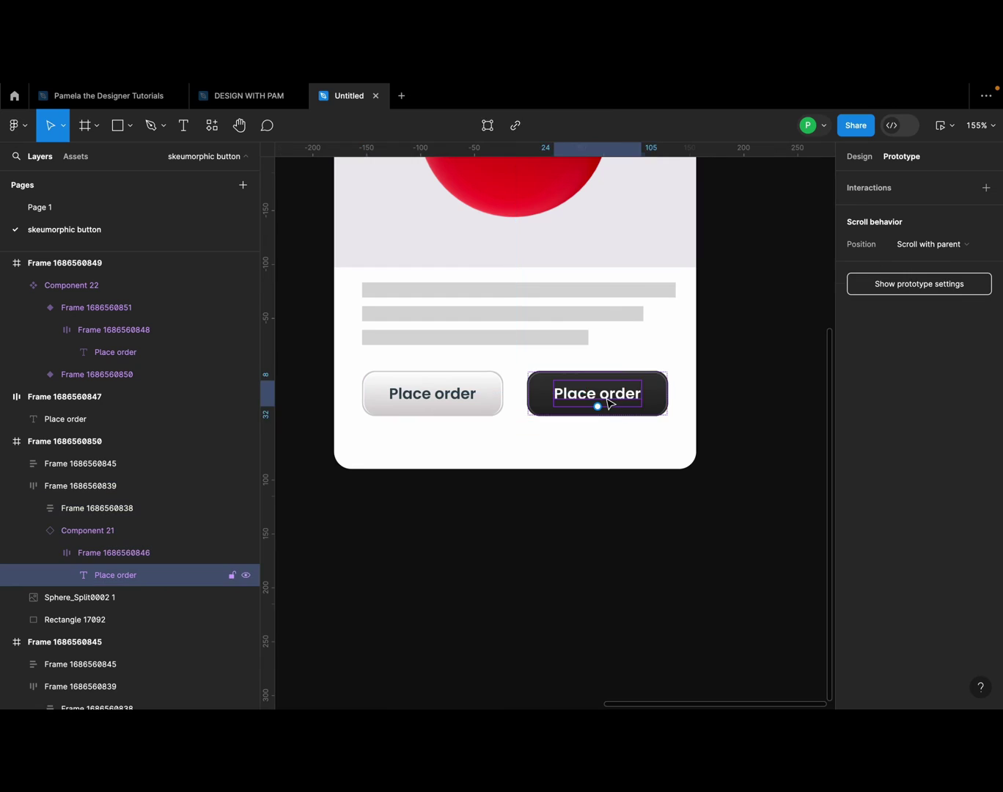
pyautogui.doubleClick(568, 408)
pyautogui.press('Escape')
pyautogui.press('Escape')
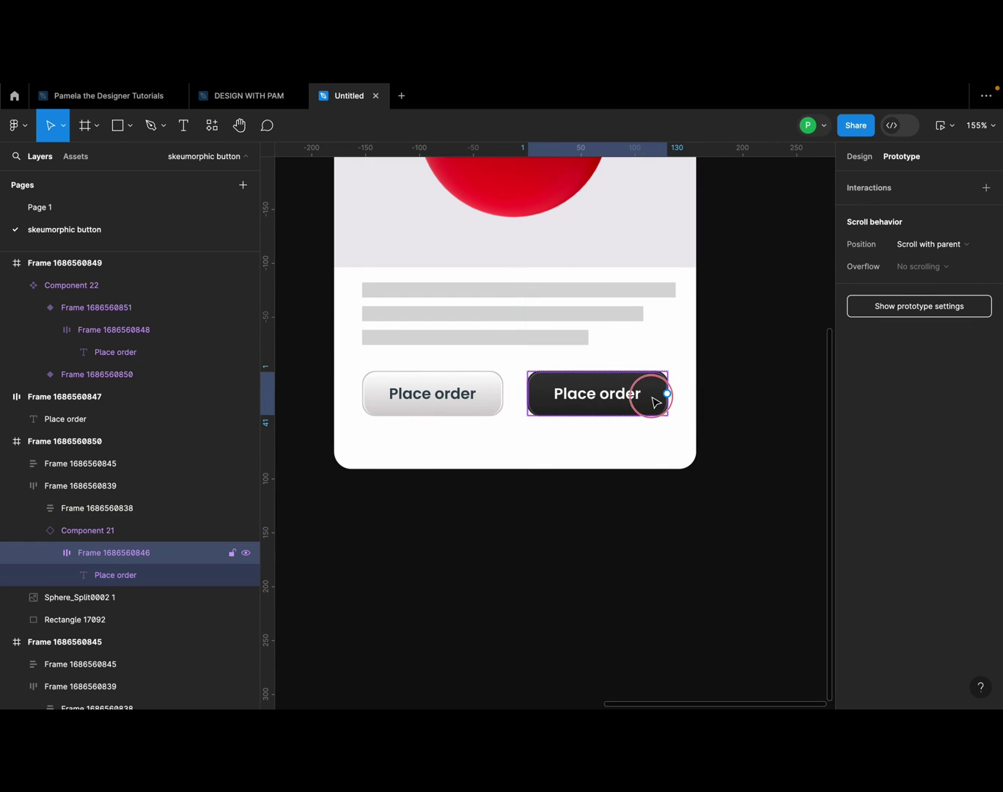
pyautogui.rightClick(649, 400)
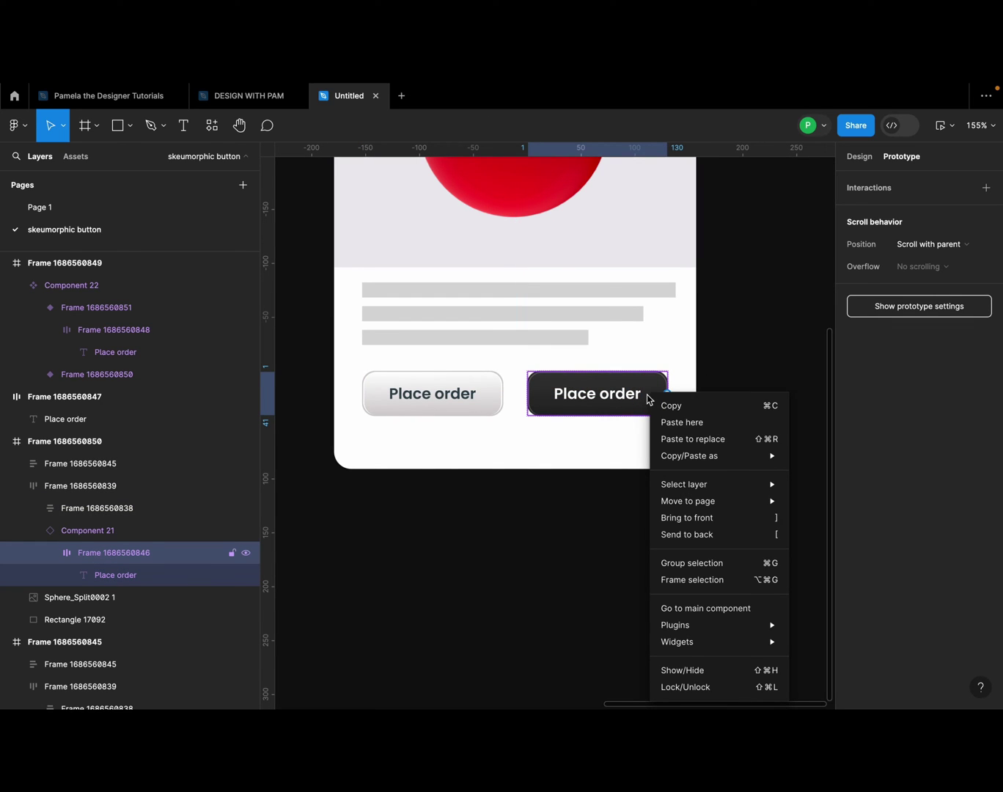
pyautogui.click(694, 444)
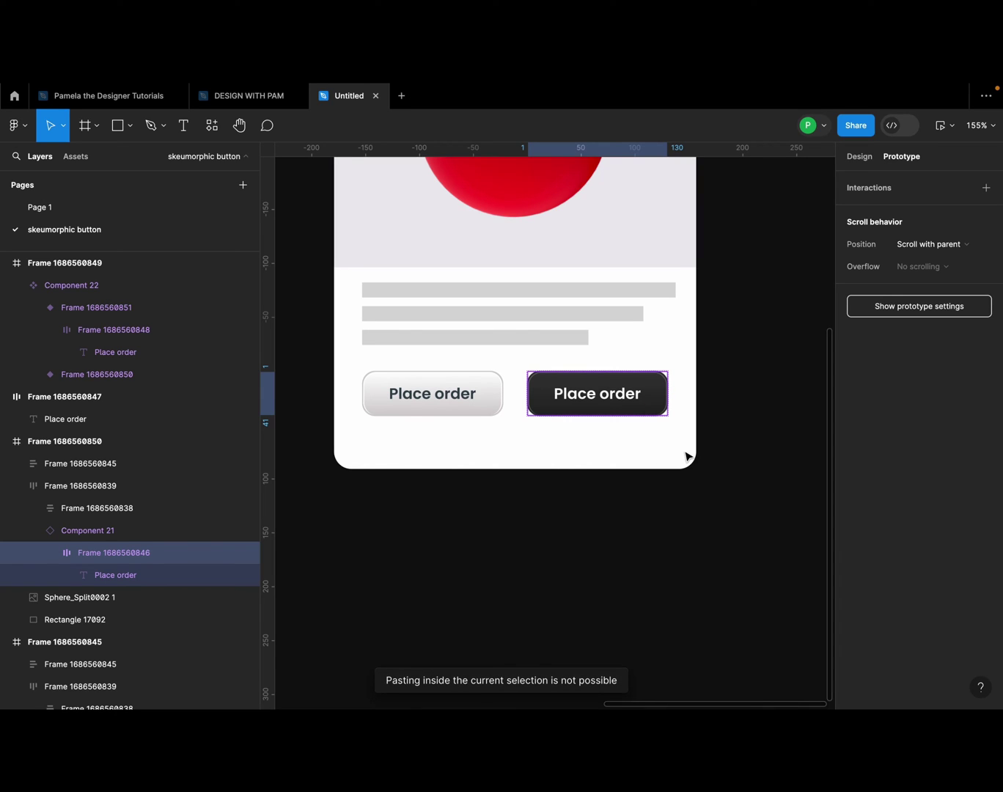
pyautogui.press('Escape')
# Step: Move the card's old dark button out of the button row to below the card
pyautogui.scroll(-5, 691, 463)
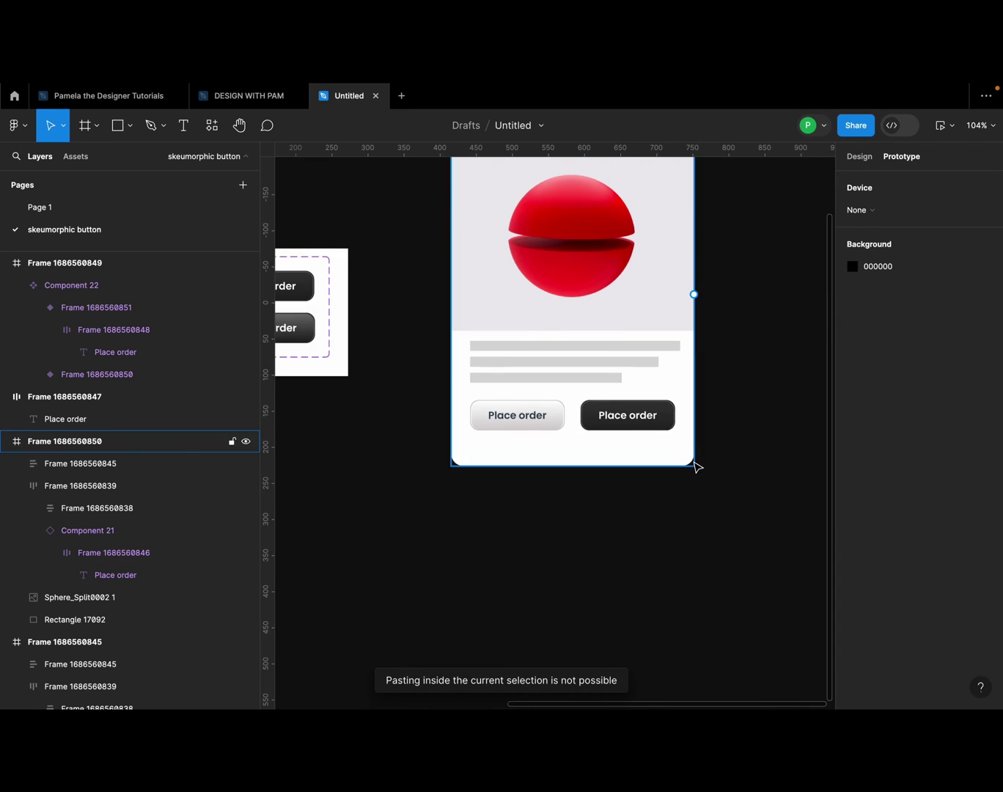
pyautogui.click(614, 446)
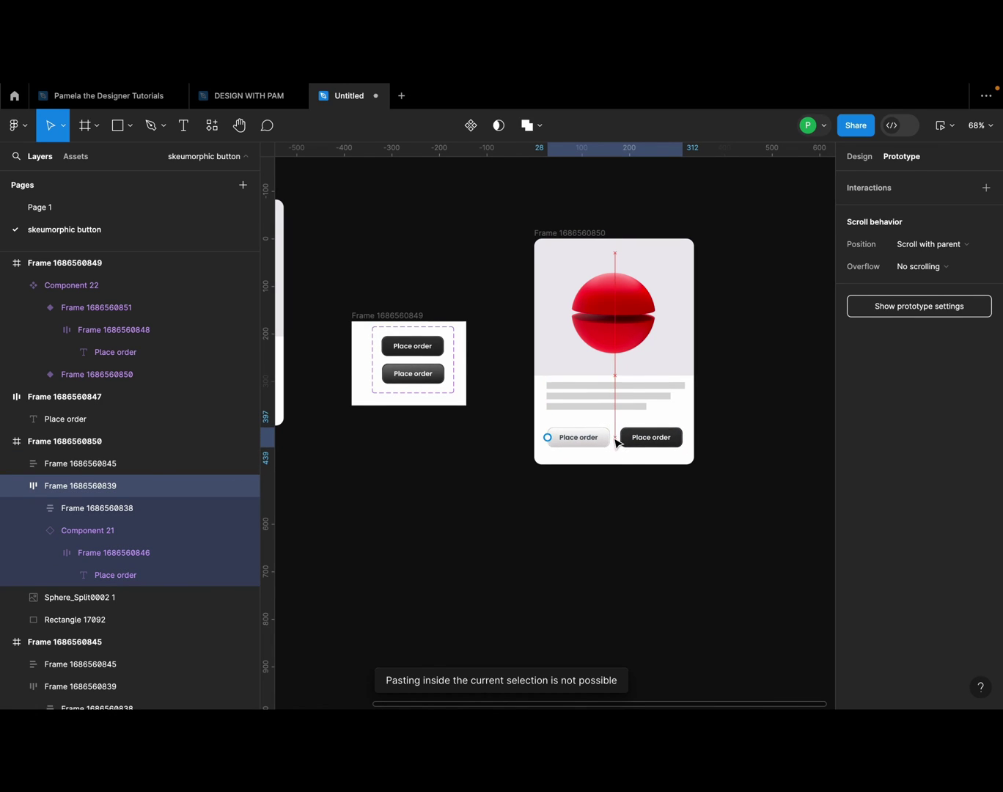
pyautogui.click(648, 440)
pyautogui.moveTo(648, 440); pyautogui.dragTo(659, 521)
pyautogui.press('Escape')
# Step: Place a Component 22 instance beside the light button and wrap both in an auto-layout row
pyautogui.scroll(5, 673, 424)
pyautogui.hotkey('ctrl', 'v')
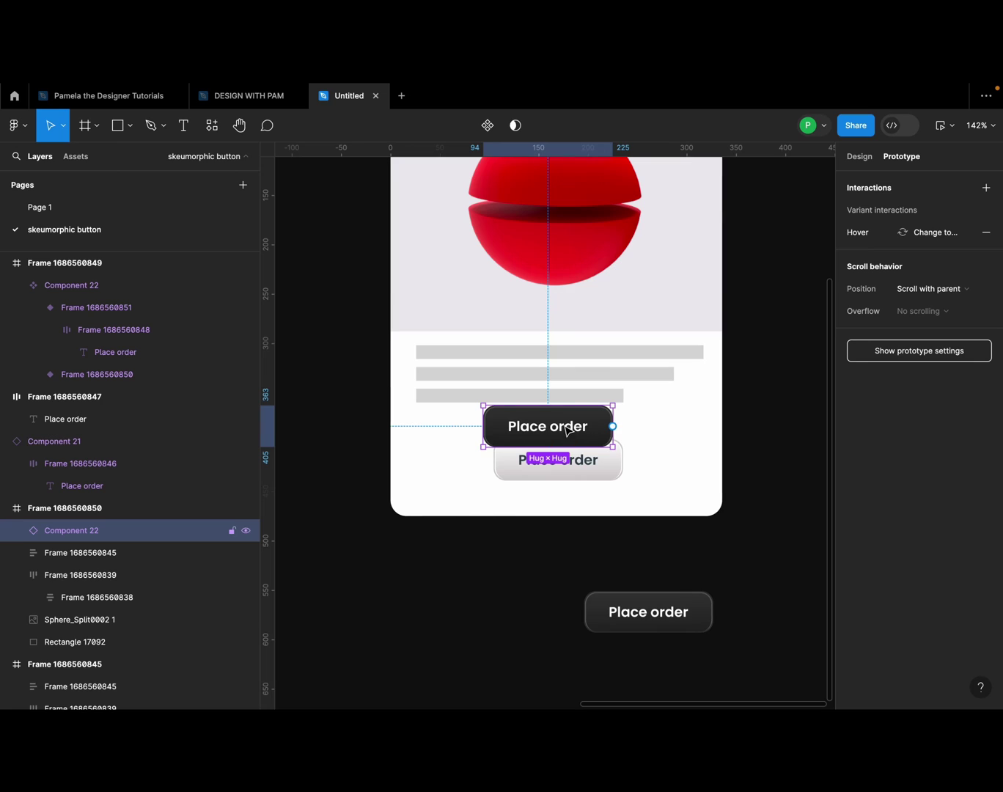
pyautogui.moveTo(556, 427); pyautogui.dragTo(605, 459)
pyautogui.click(493, 450)
pyautogui.click(611, 470)
pyautogui.keyDown('shift'); pyautogui.click(505, 455); pyautogui.keyUp('shift')
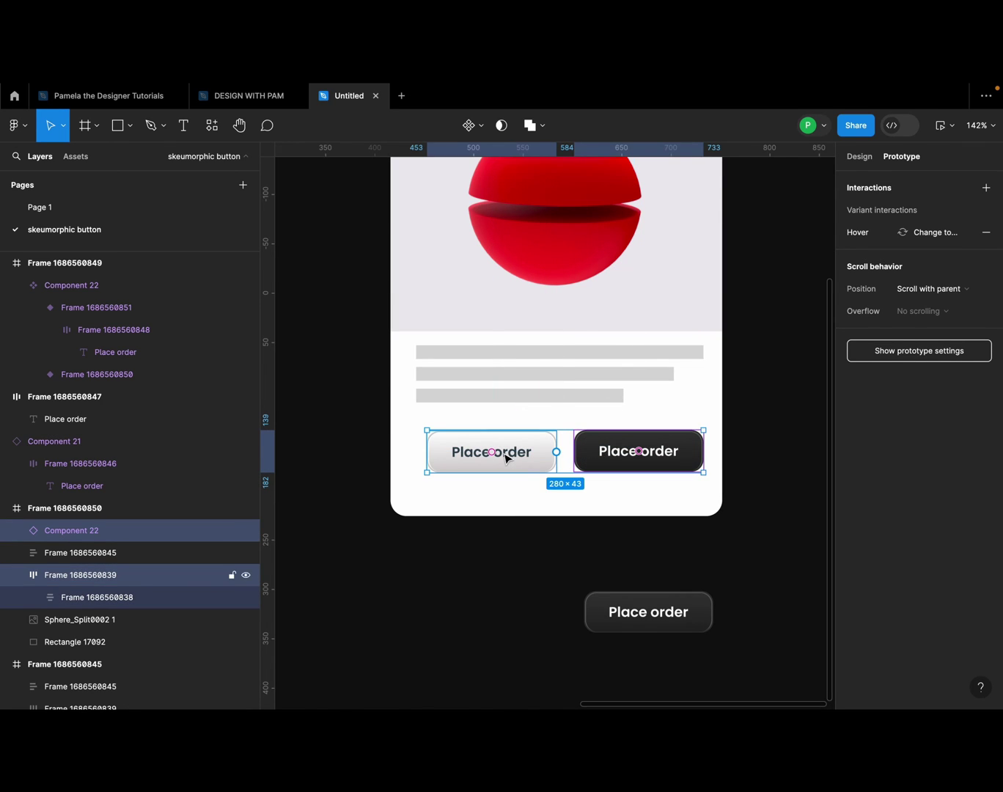
pyautogui.hotkey('shift', 'a')
pyautogui.scroll(-5, 513, 293)
# Step: Select the duplicated product card and open its prototype preview, closing and reopening it once
pyautogui.click(508, 266)
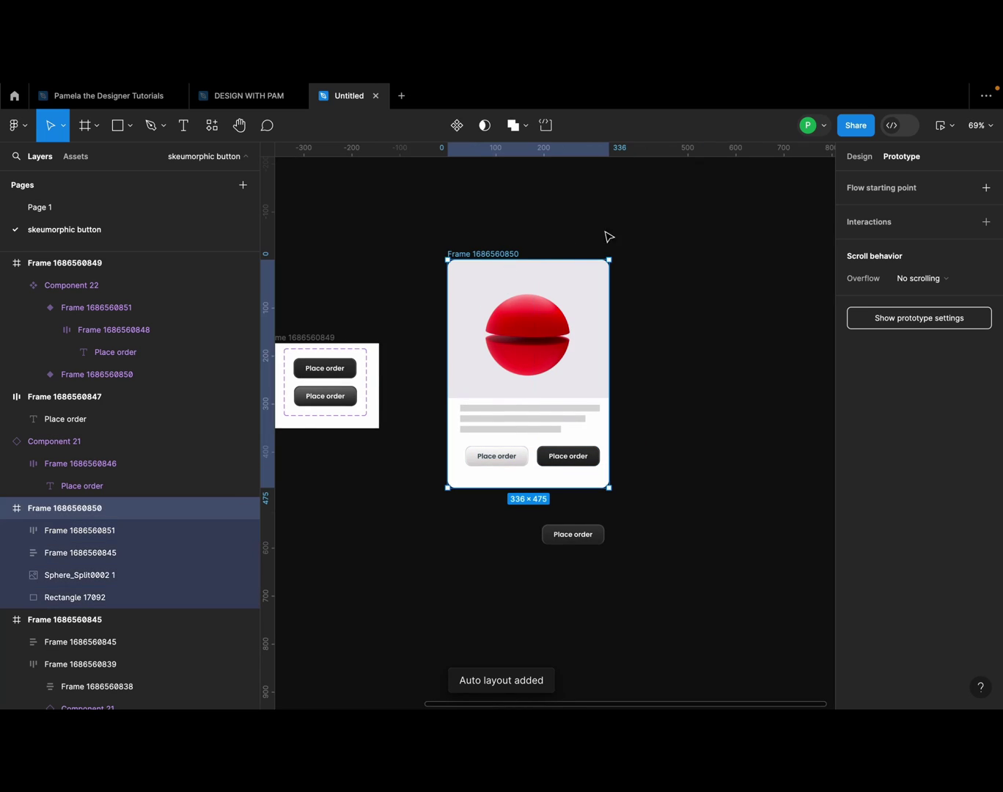
pyautogui.click(940, 125)
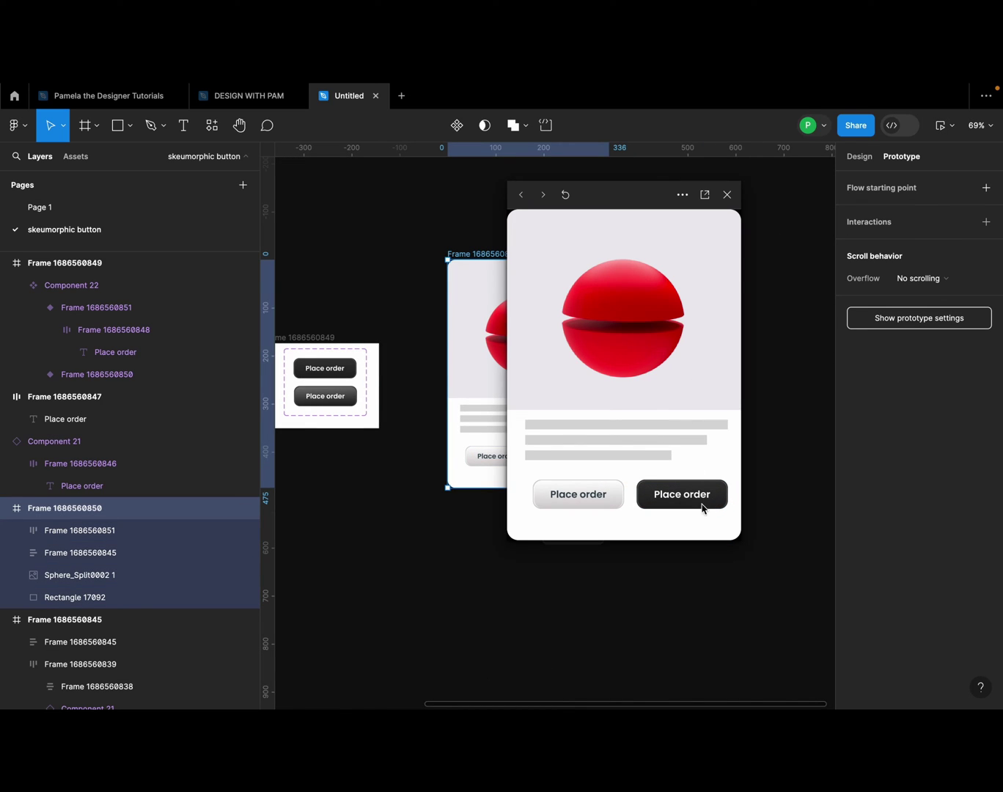
pyautogui.click(736, 195)
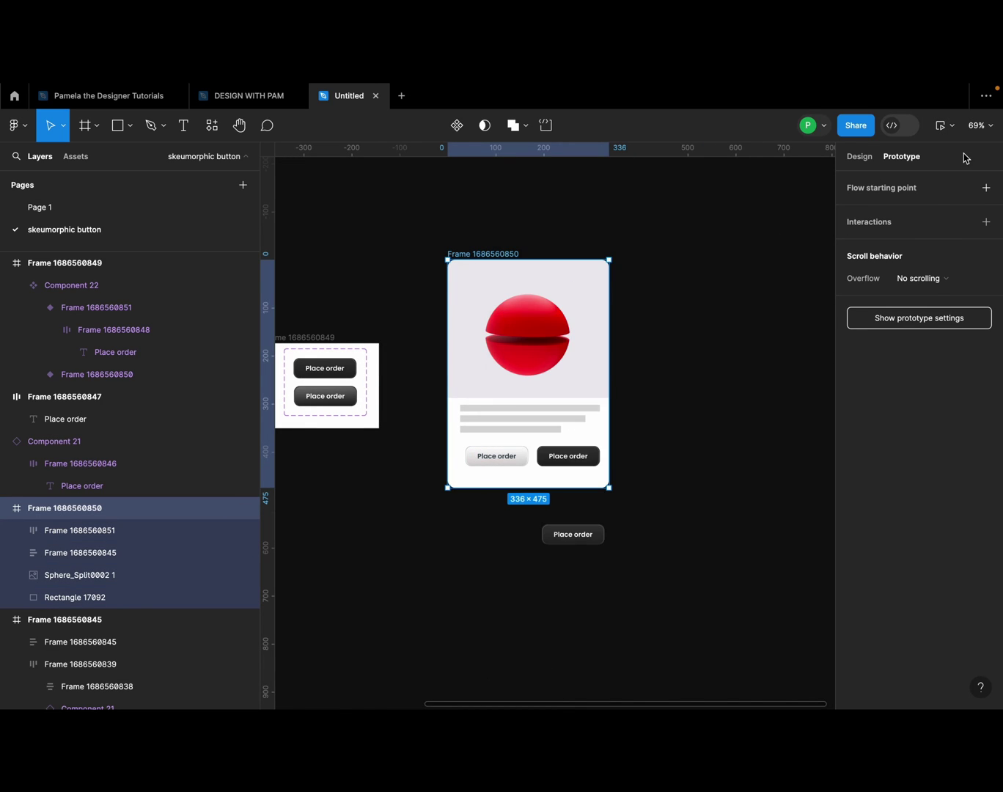
pyautogui.click(940, 125)
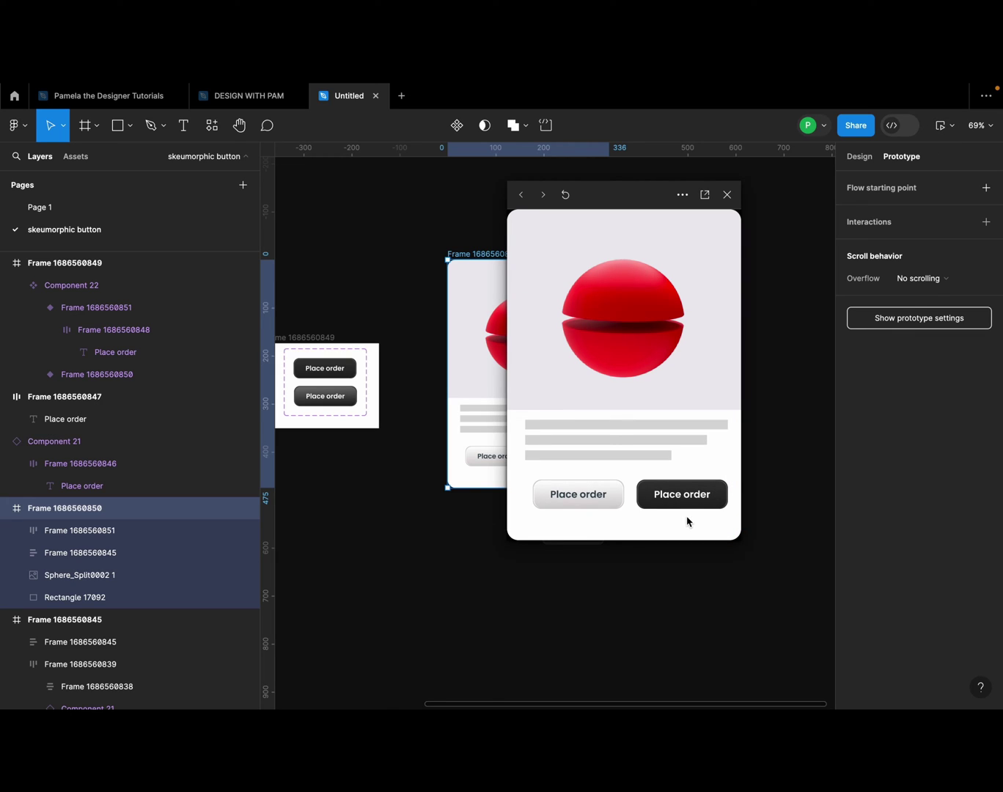